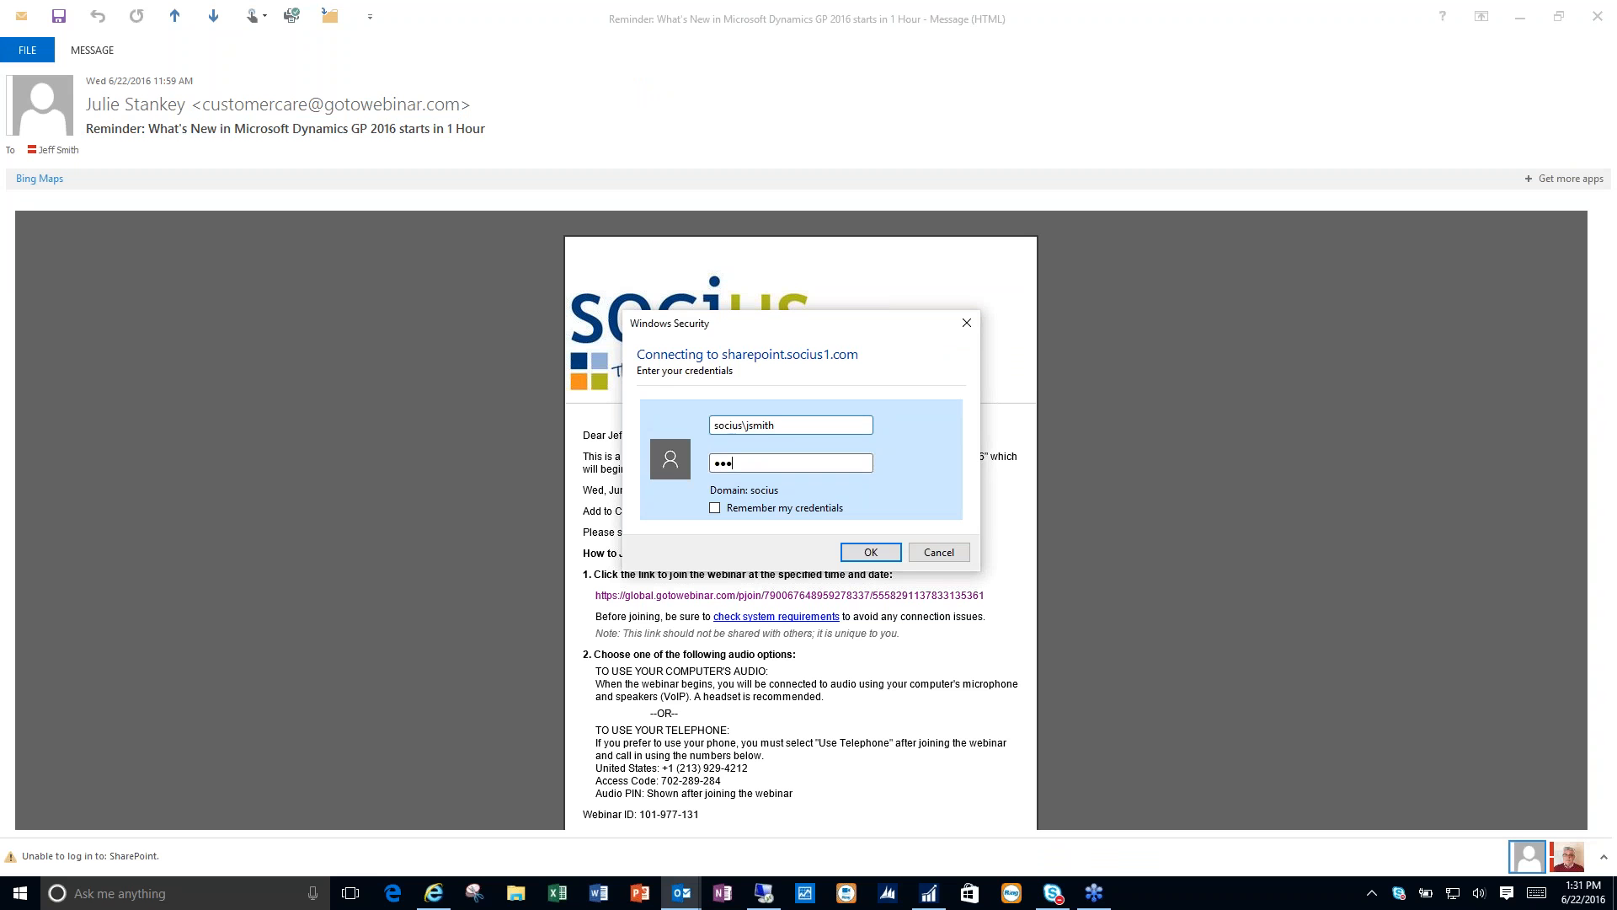
- Clear away the SharePoint credentials prompt, the webinar reminder message and the GoToWebinar page, and switch to Microsoft Dynamics GP
key("Return")
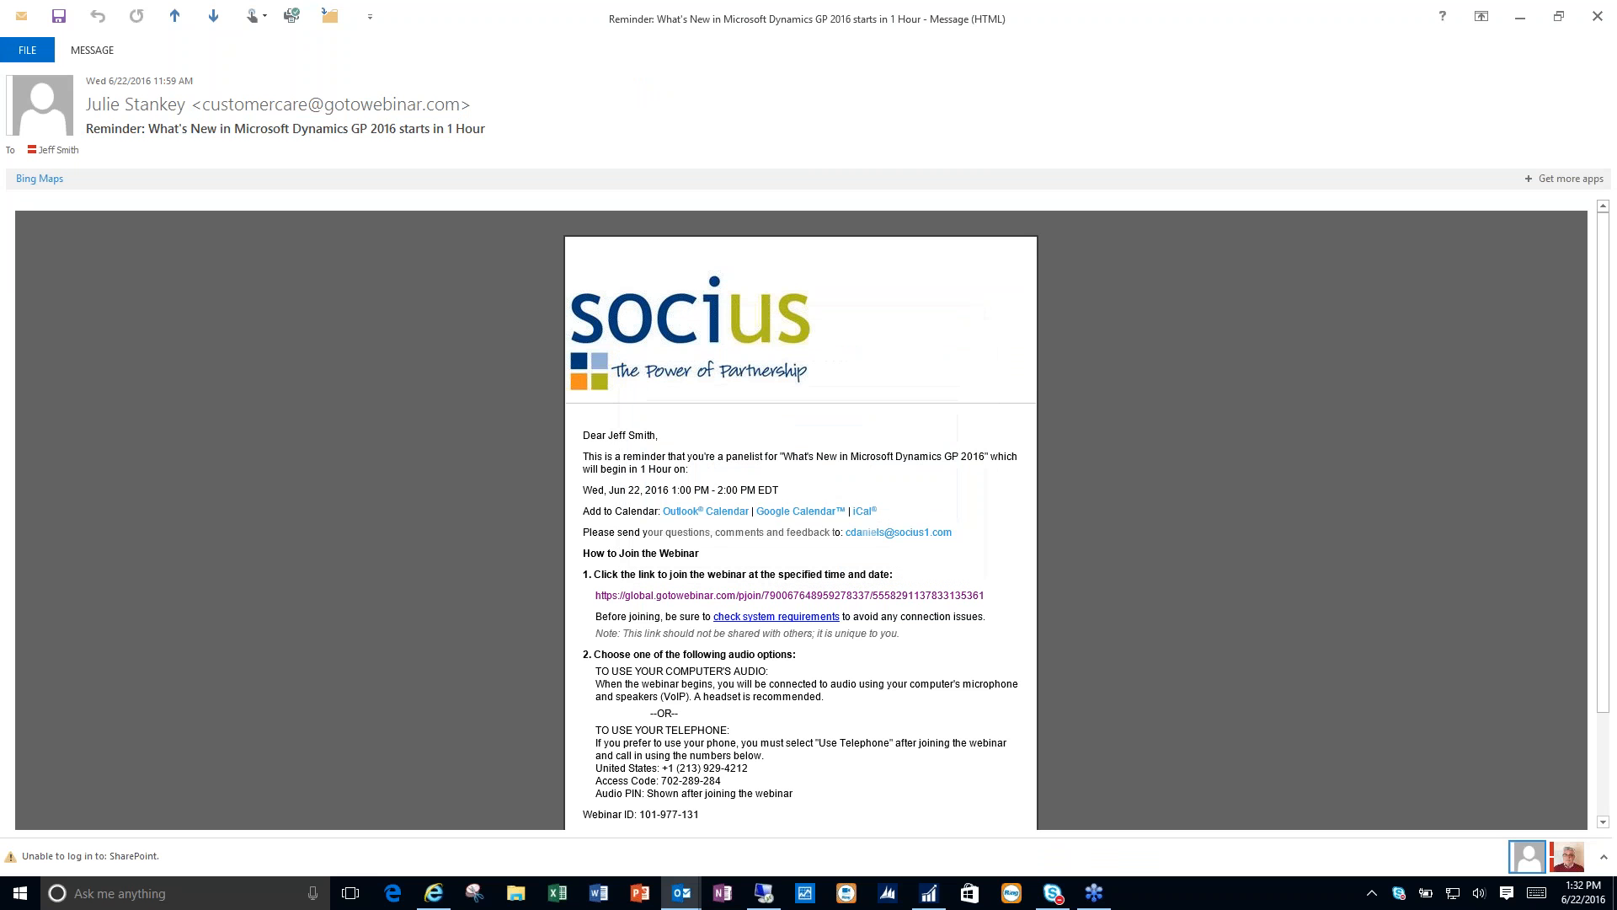
left_click(1522, 21)
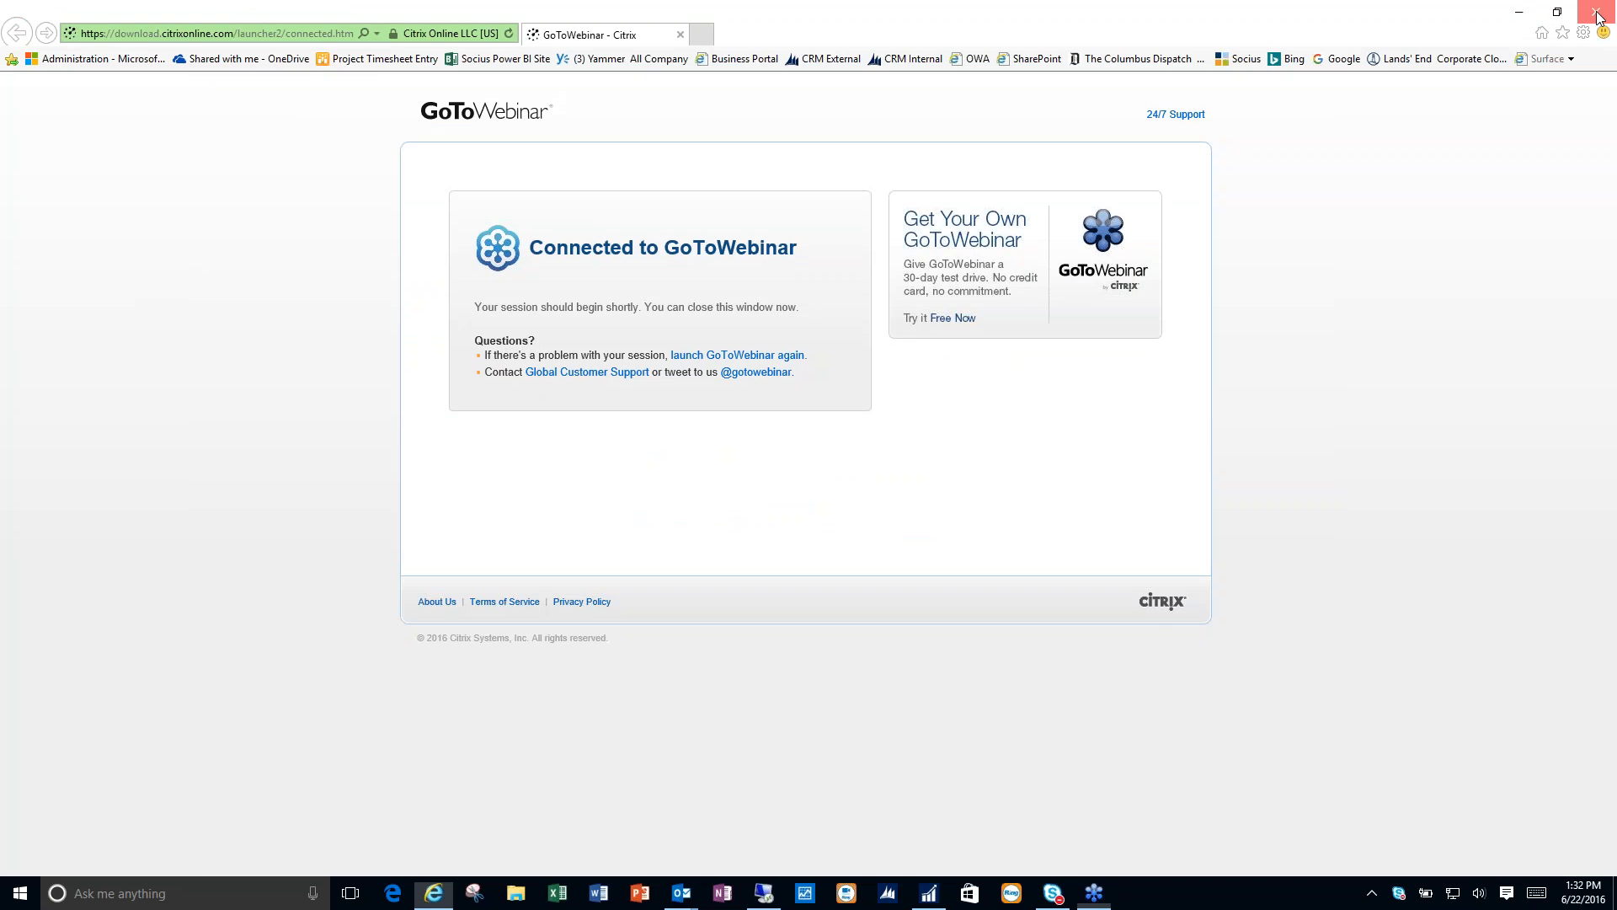
left_click(1598, 16)
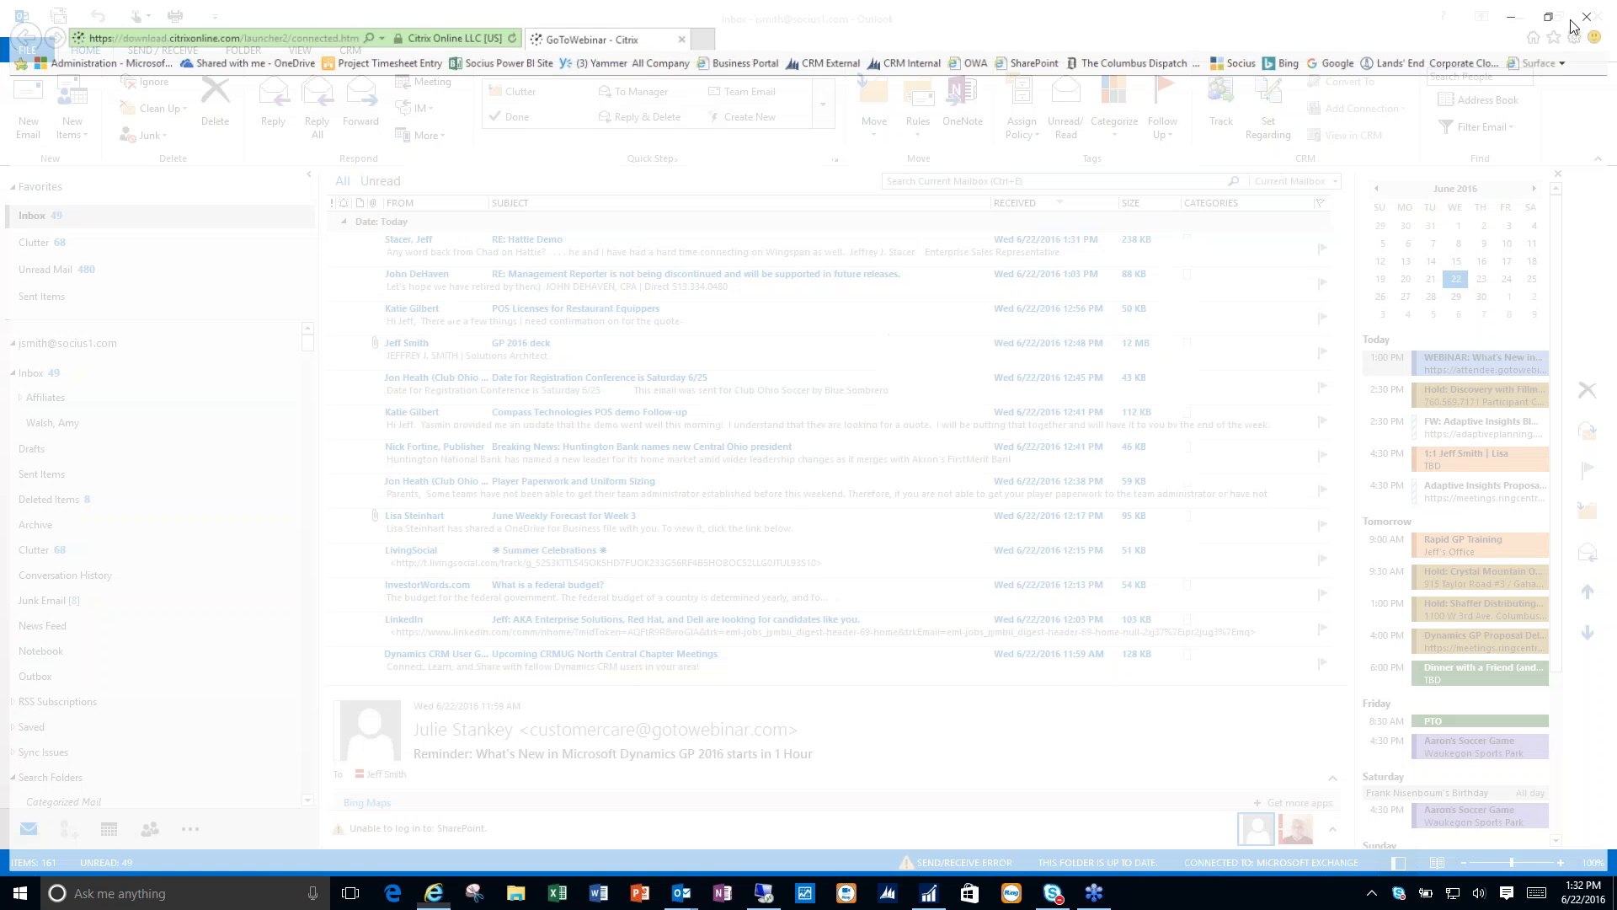
left_click(930, 899)
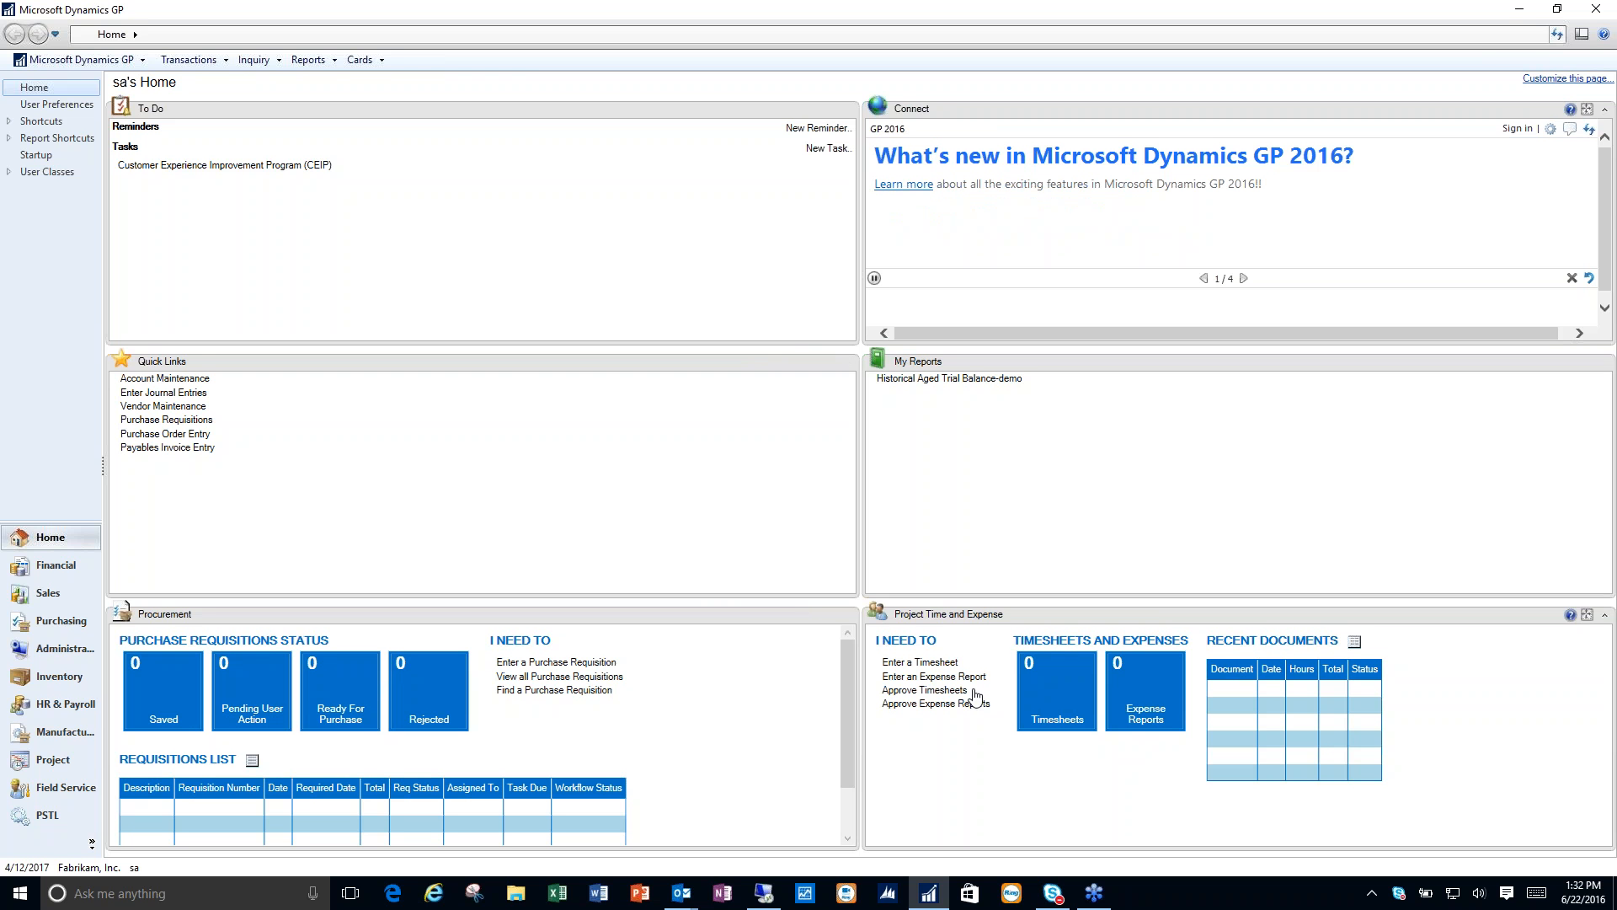
- Open Workflow Maintenance from the company workflow setup in Administration
left_click(112, 661)
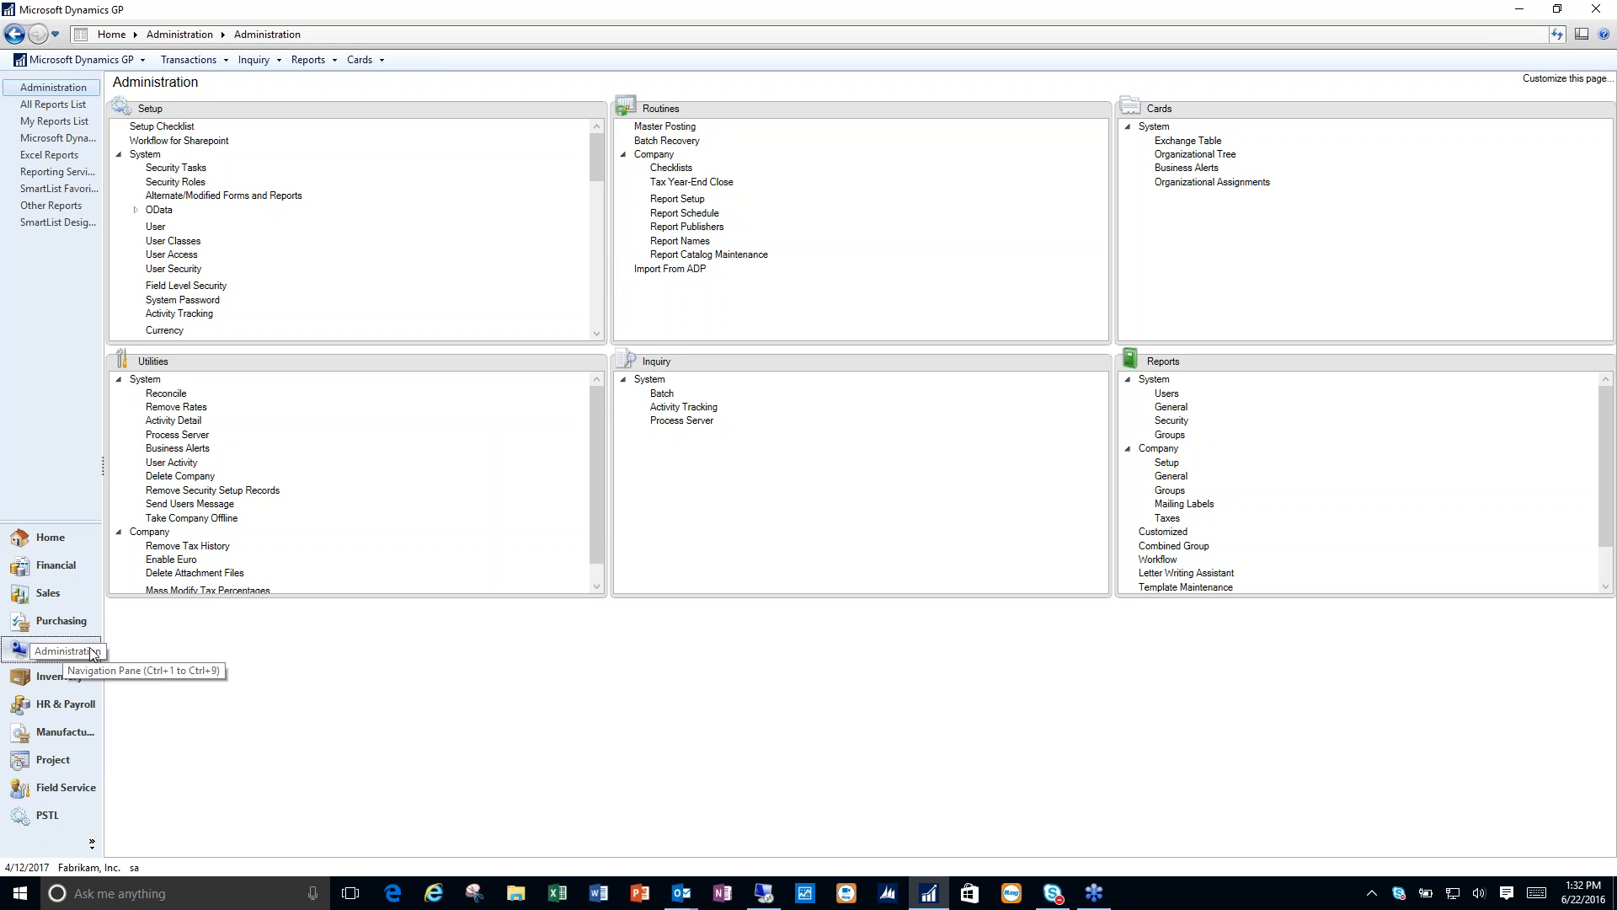
left_click_drag(595, 165, 596, 305)
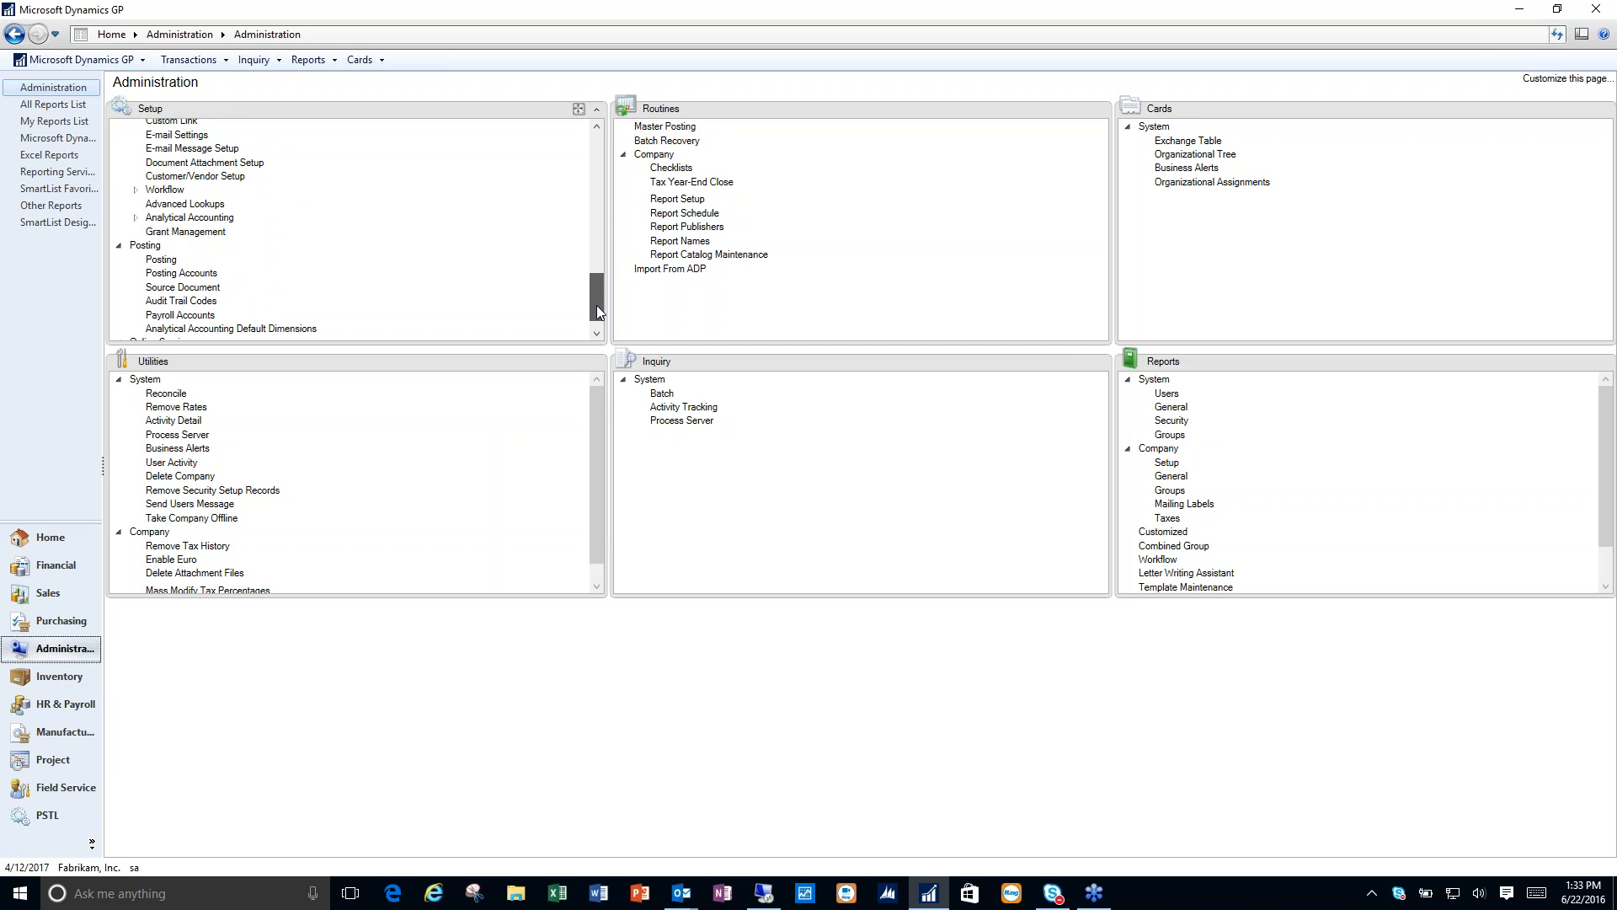
left_click(136, 190)
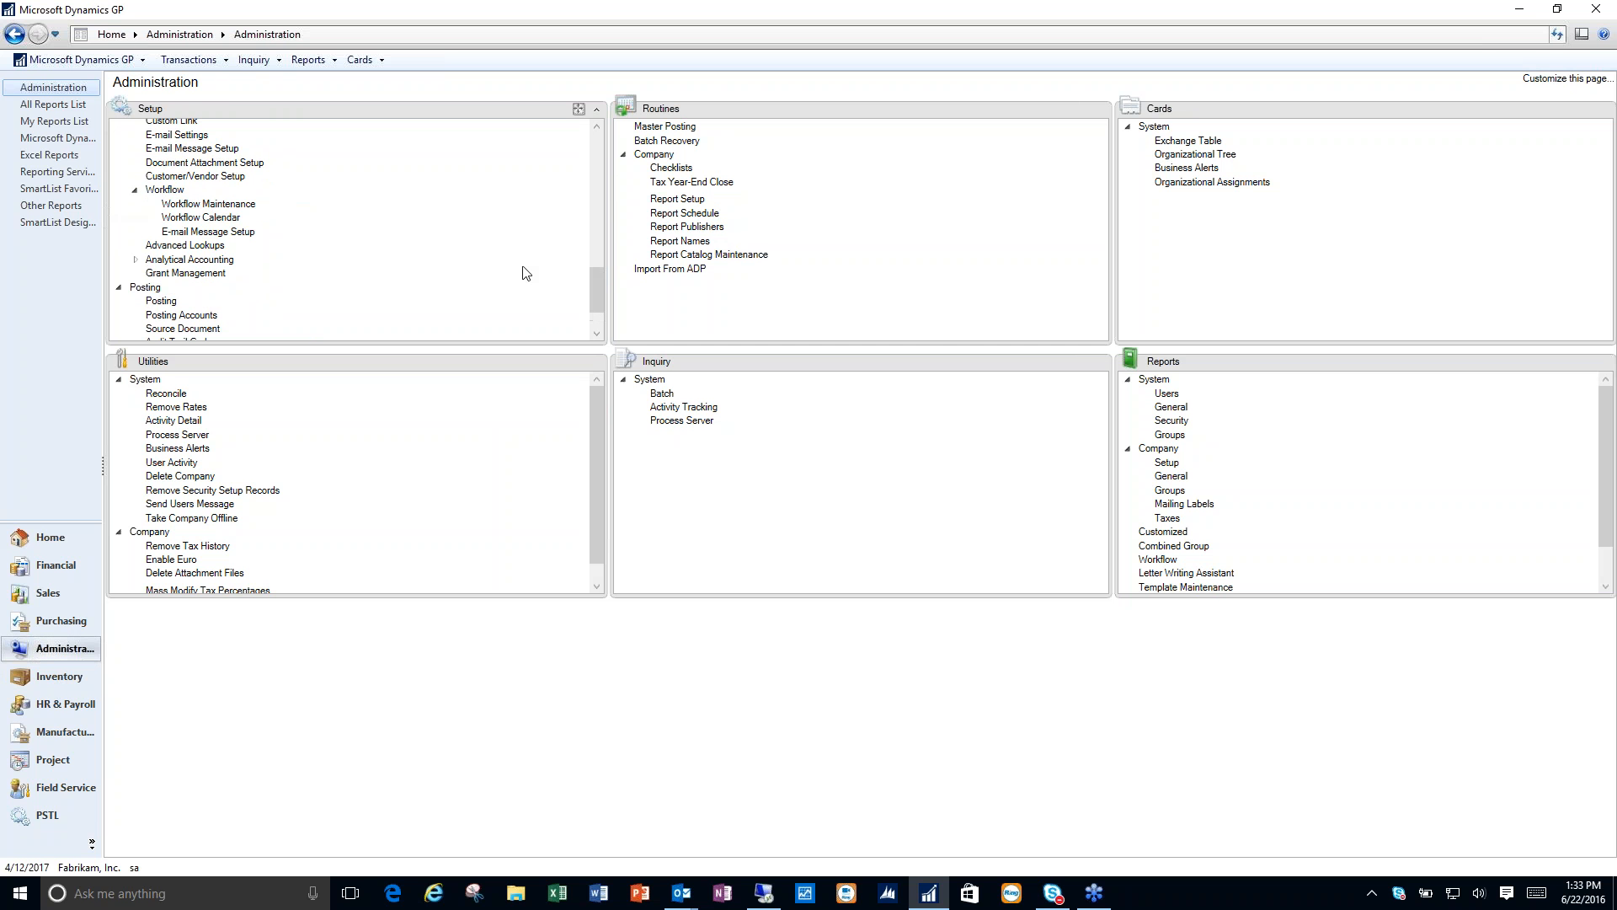
left_click(229, 206)
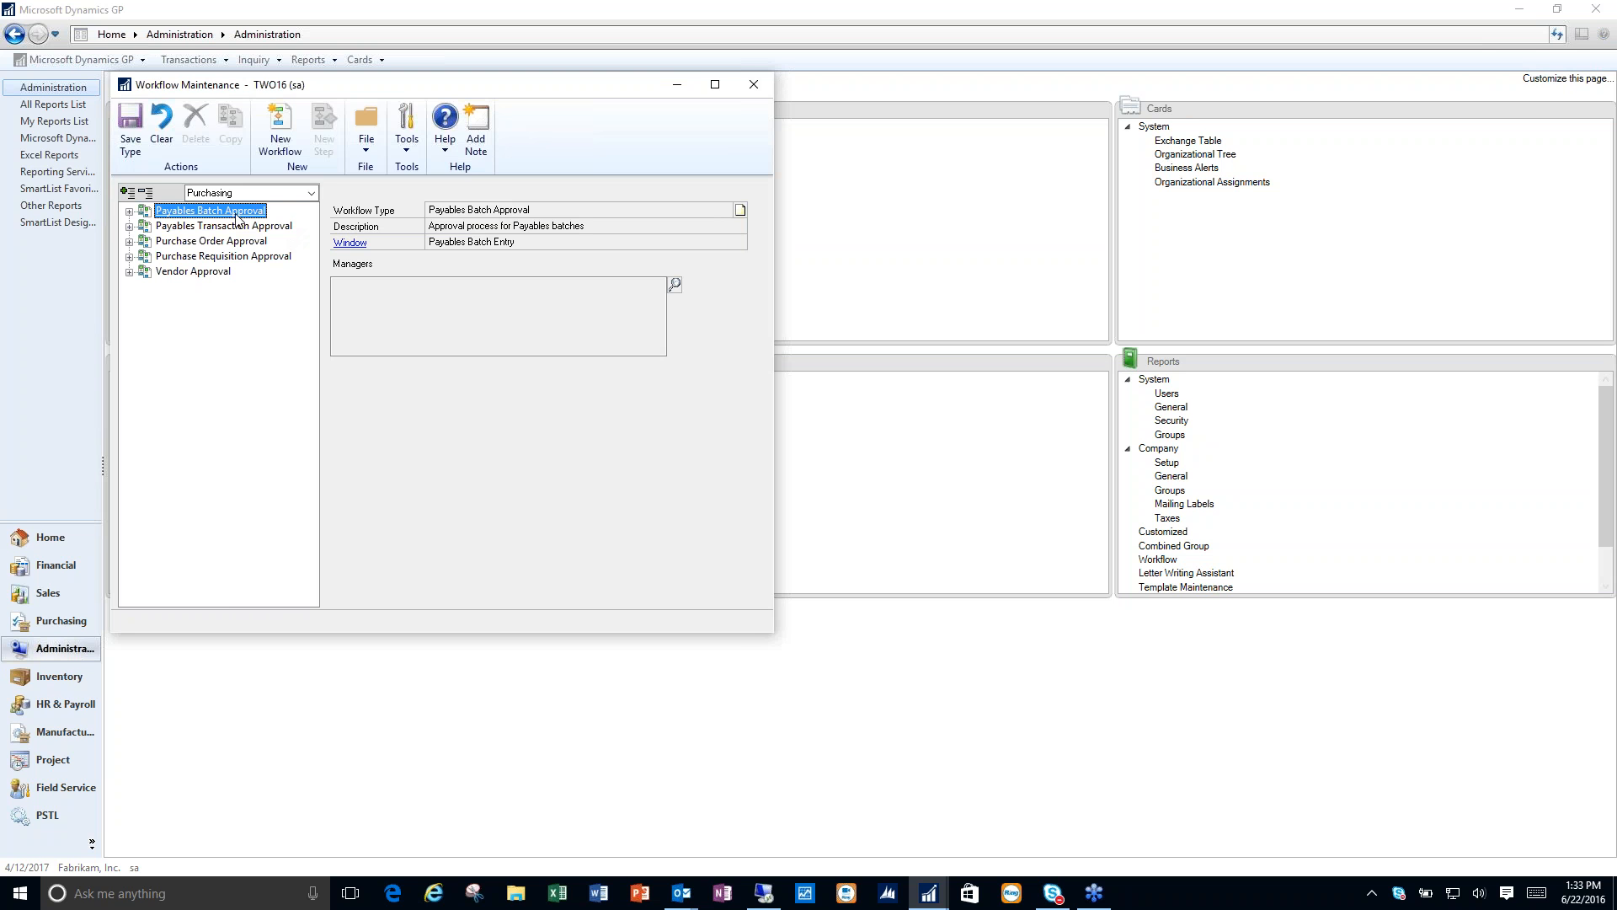
- Show the Payables Batch Approval step within the Payables Batch Approval workflow of the Purchasing series
left_click(129, 211)
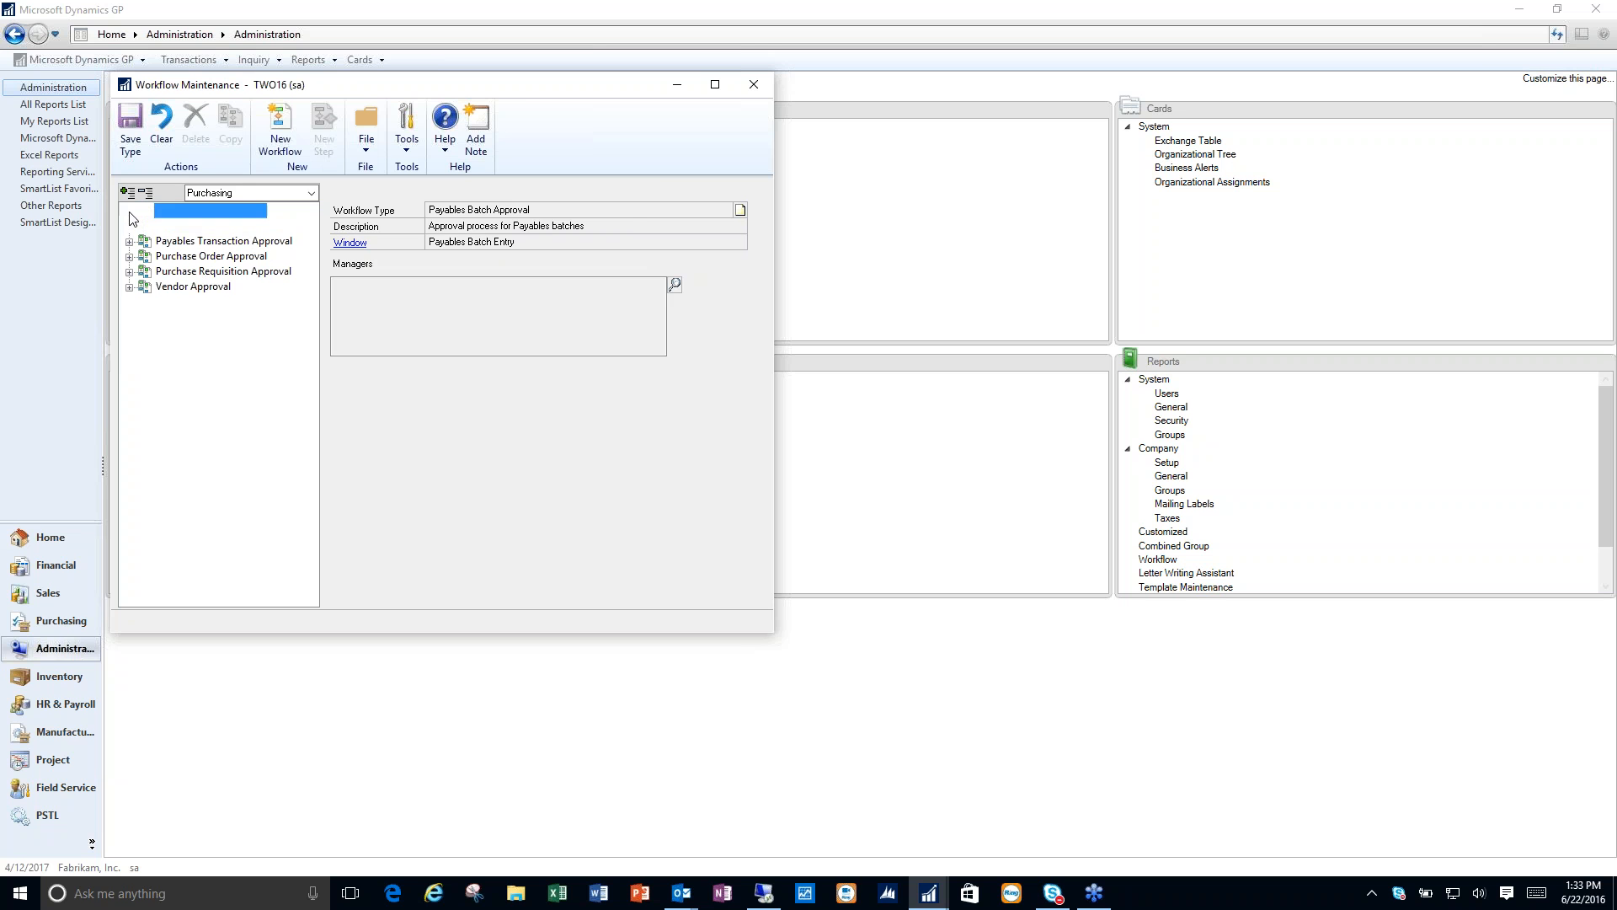
left_click(181, 228)
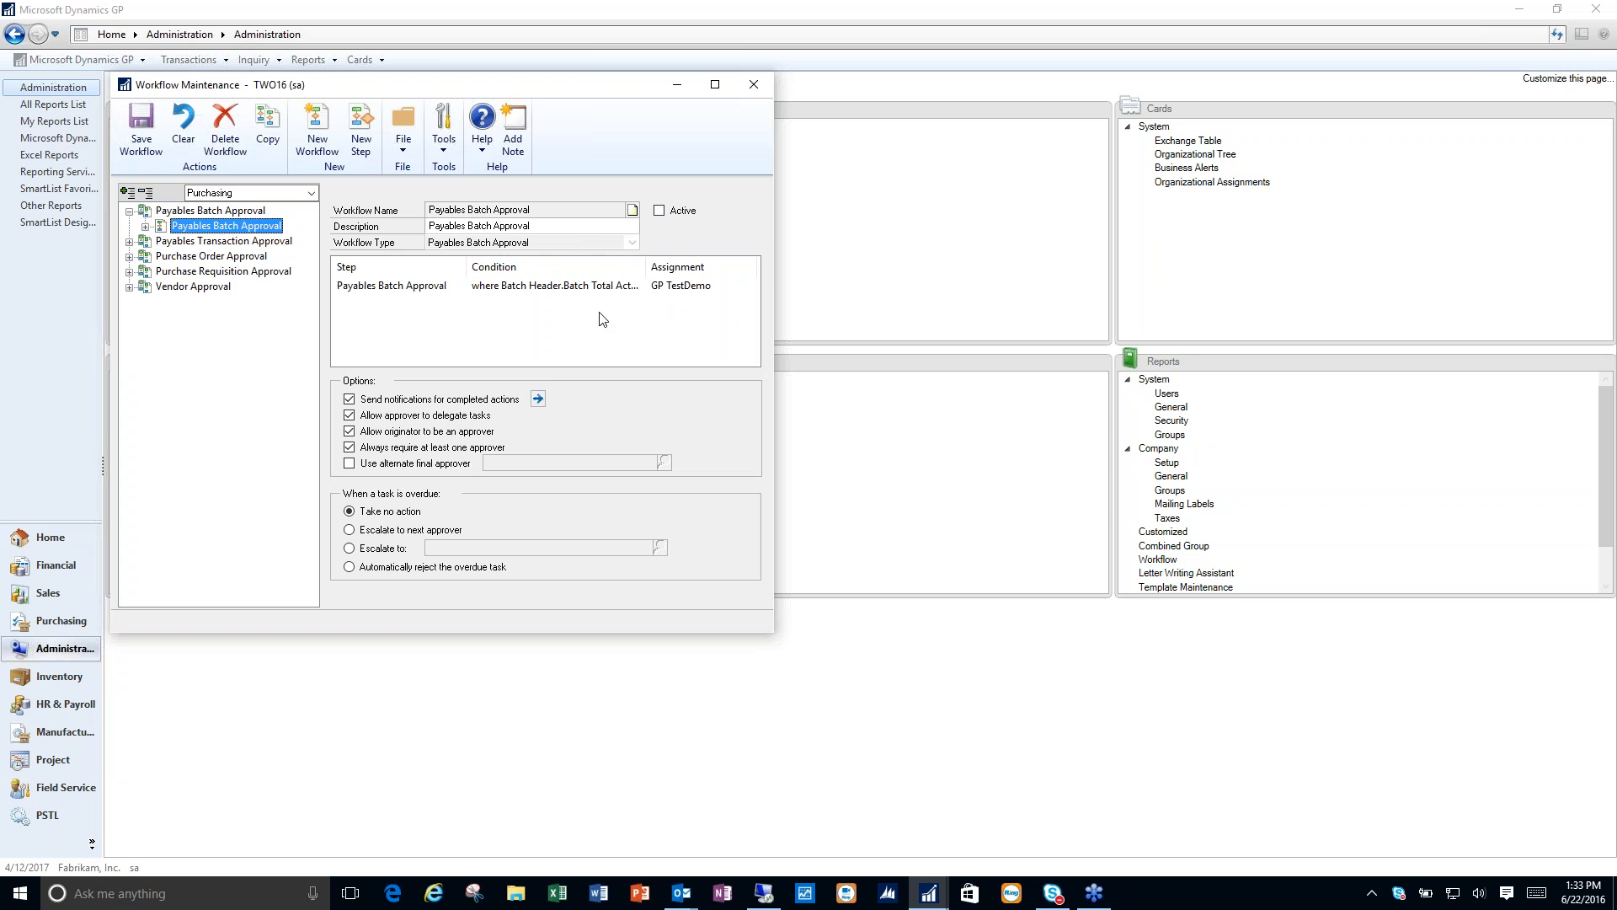
left_click(145, 226)
left_click(212, 241)
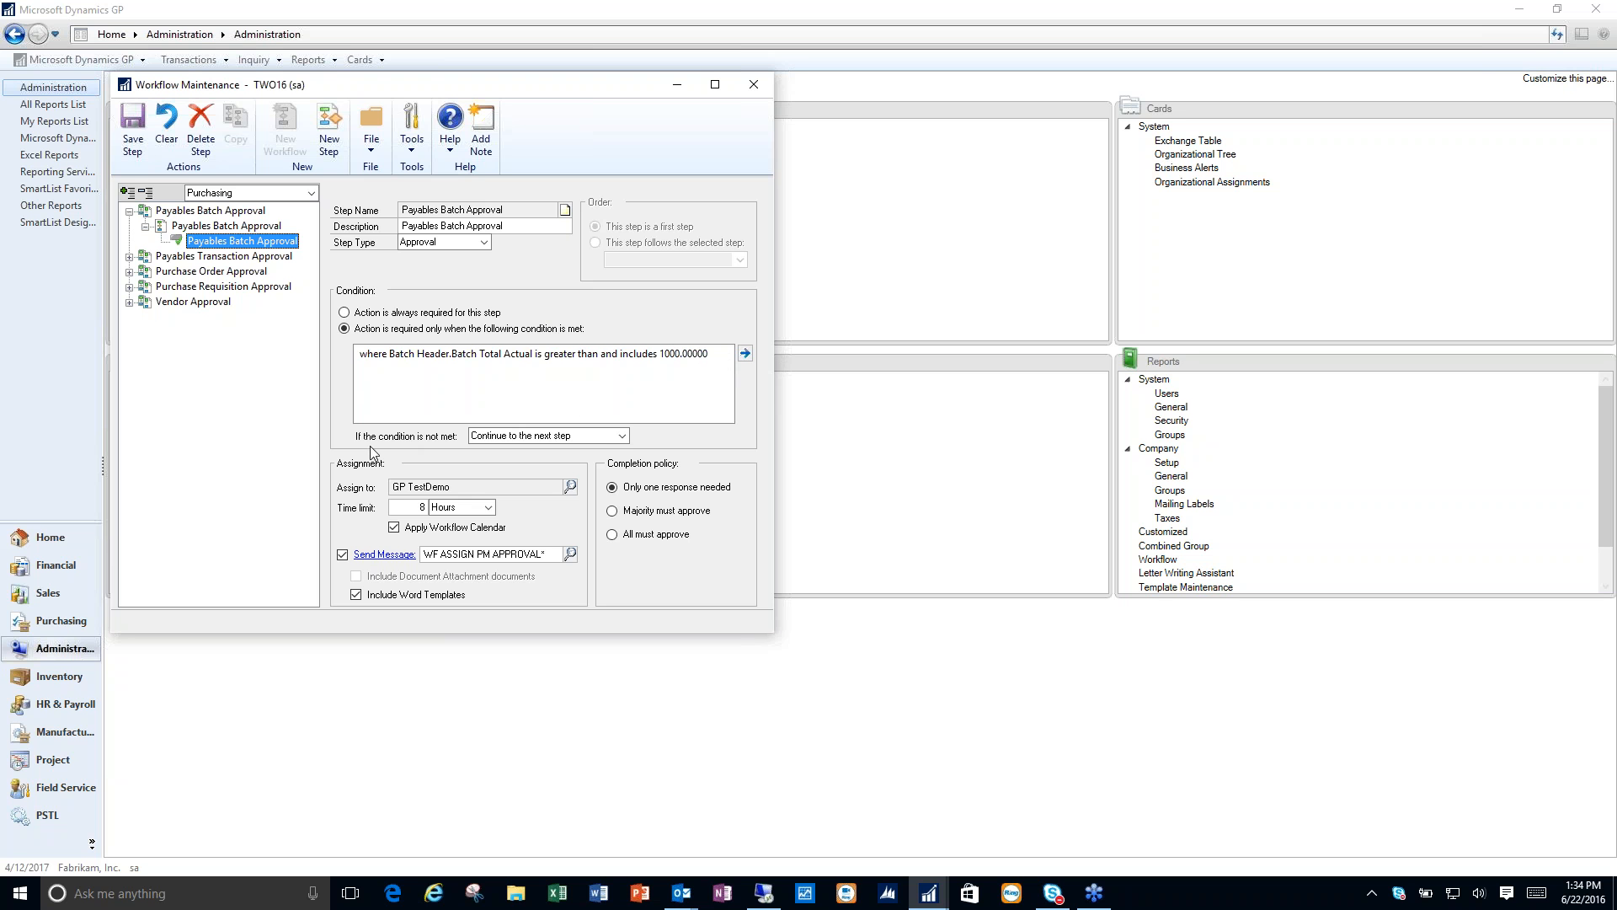
- Review the choices for when the step's condition is not met, keep Continue to the next step, and close Workflow Maintenance
left_click(623, 435)
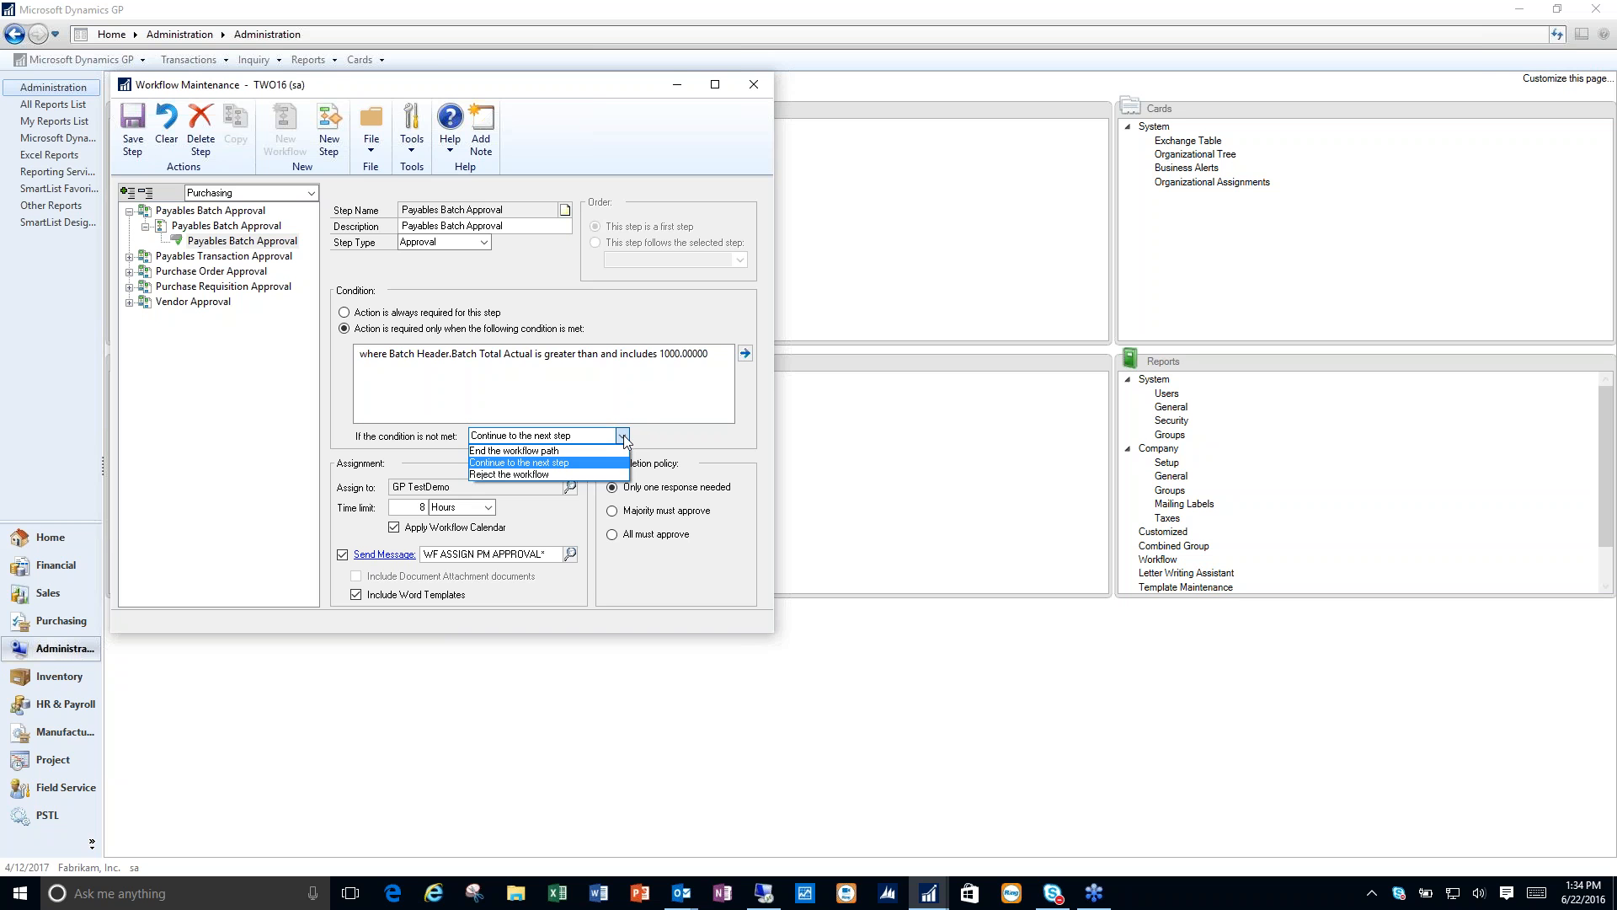
left_click(623, 434)
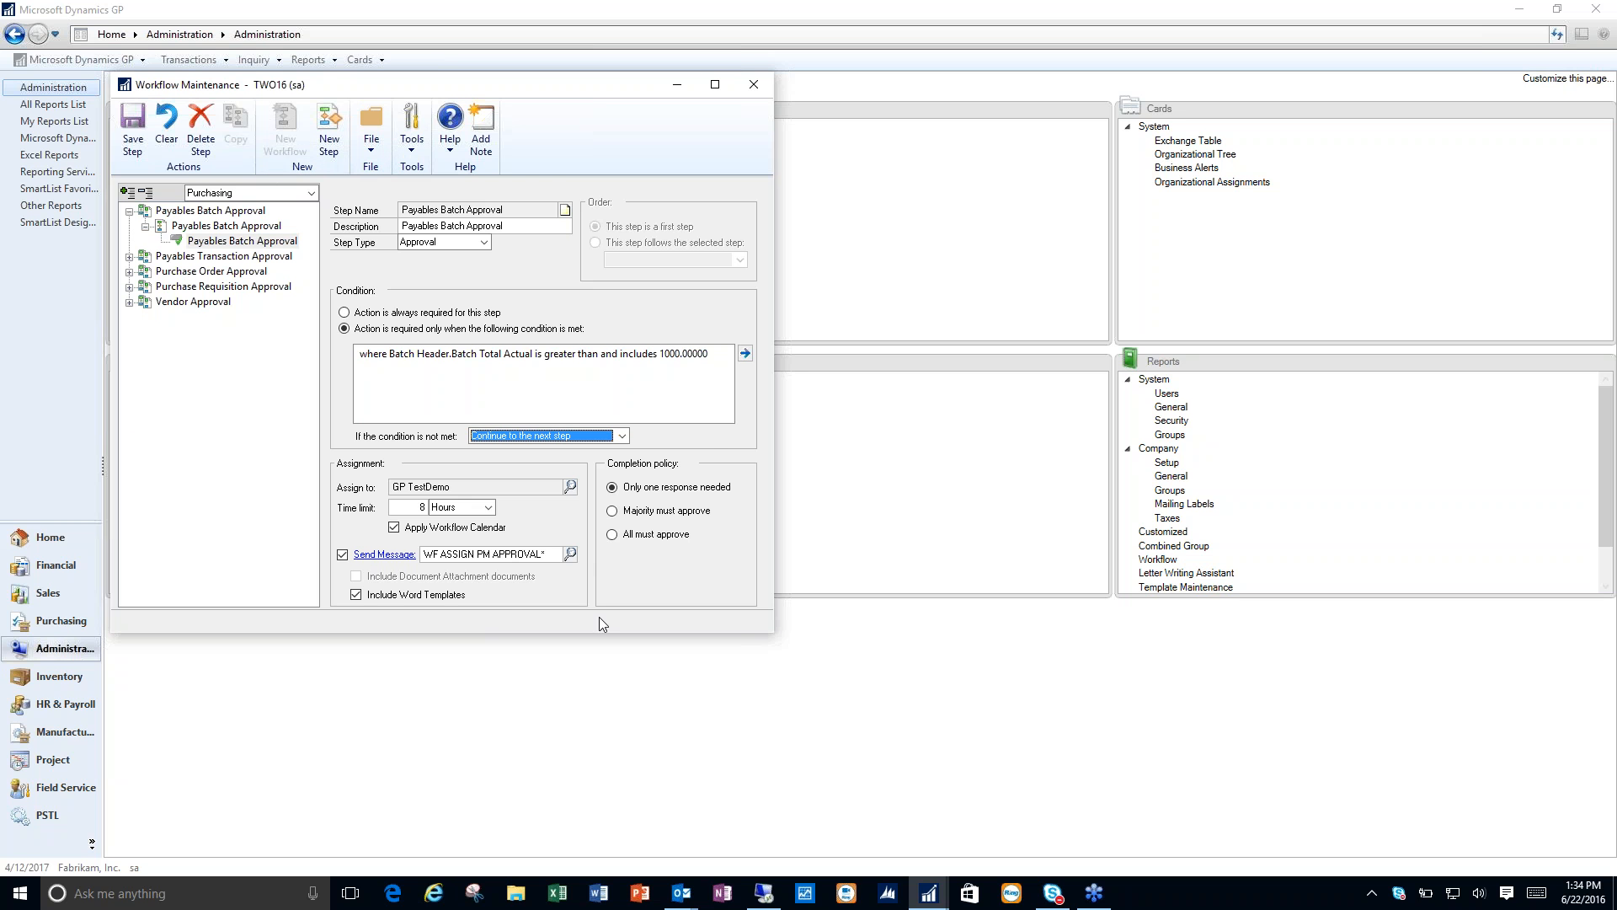
left_click(754, 83)
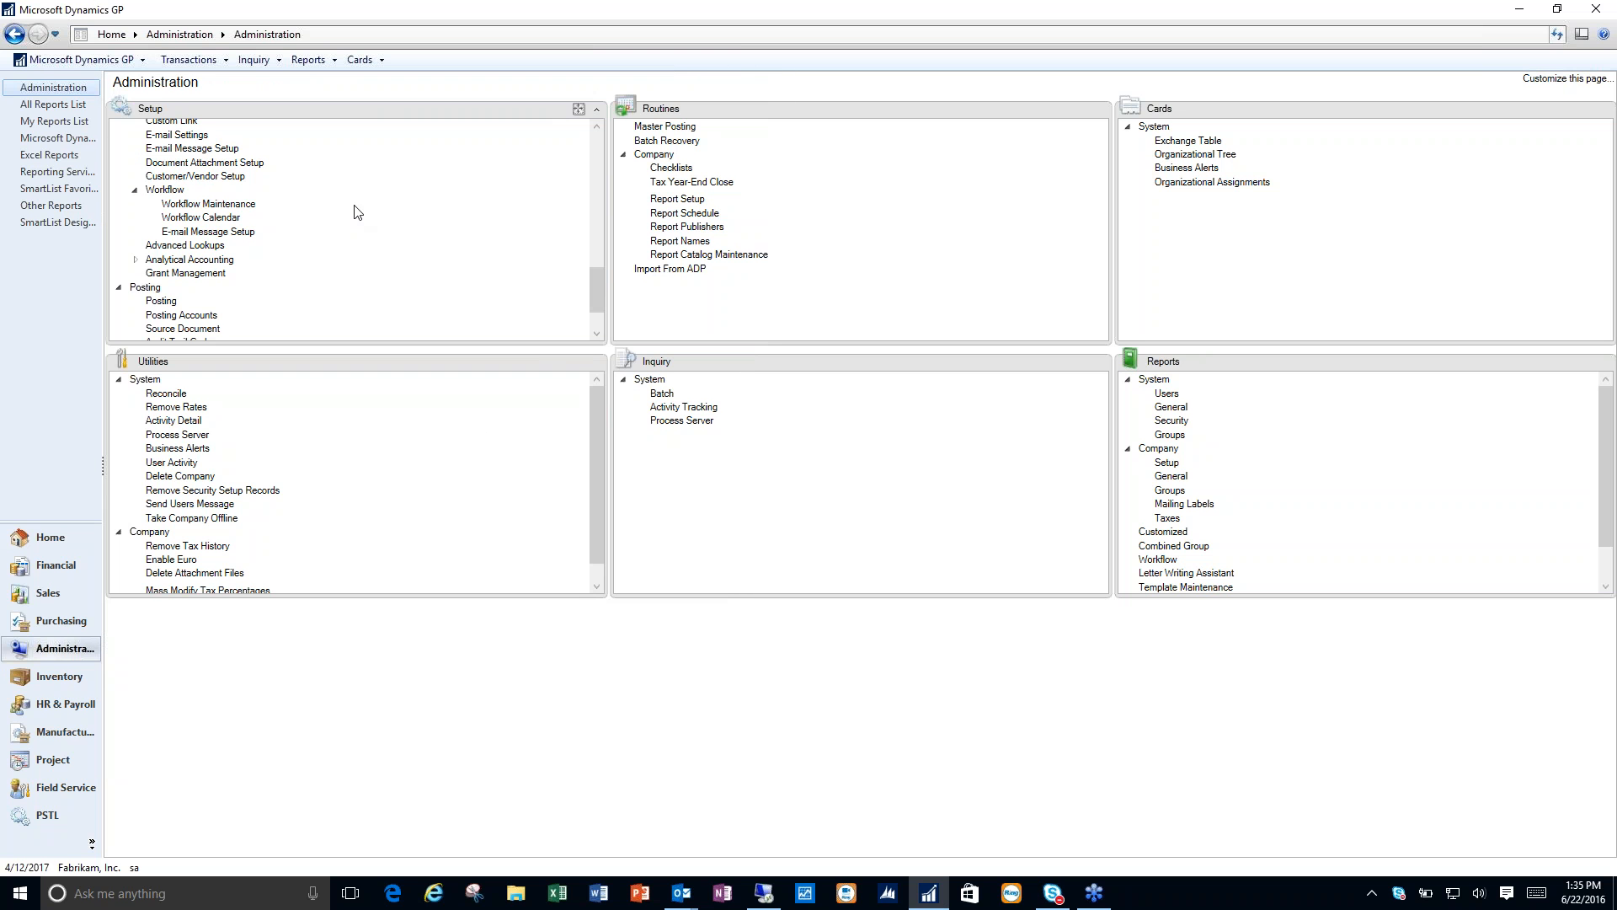
- Reopen Workflow Maintenance, check its series selection with Purchasing kept, and close the window
left_click(249, 208)
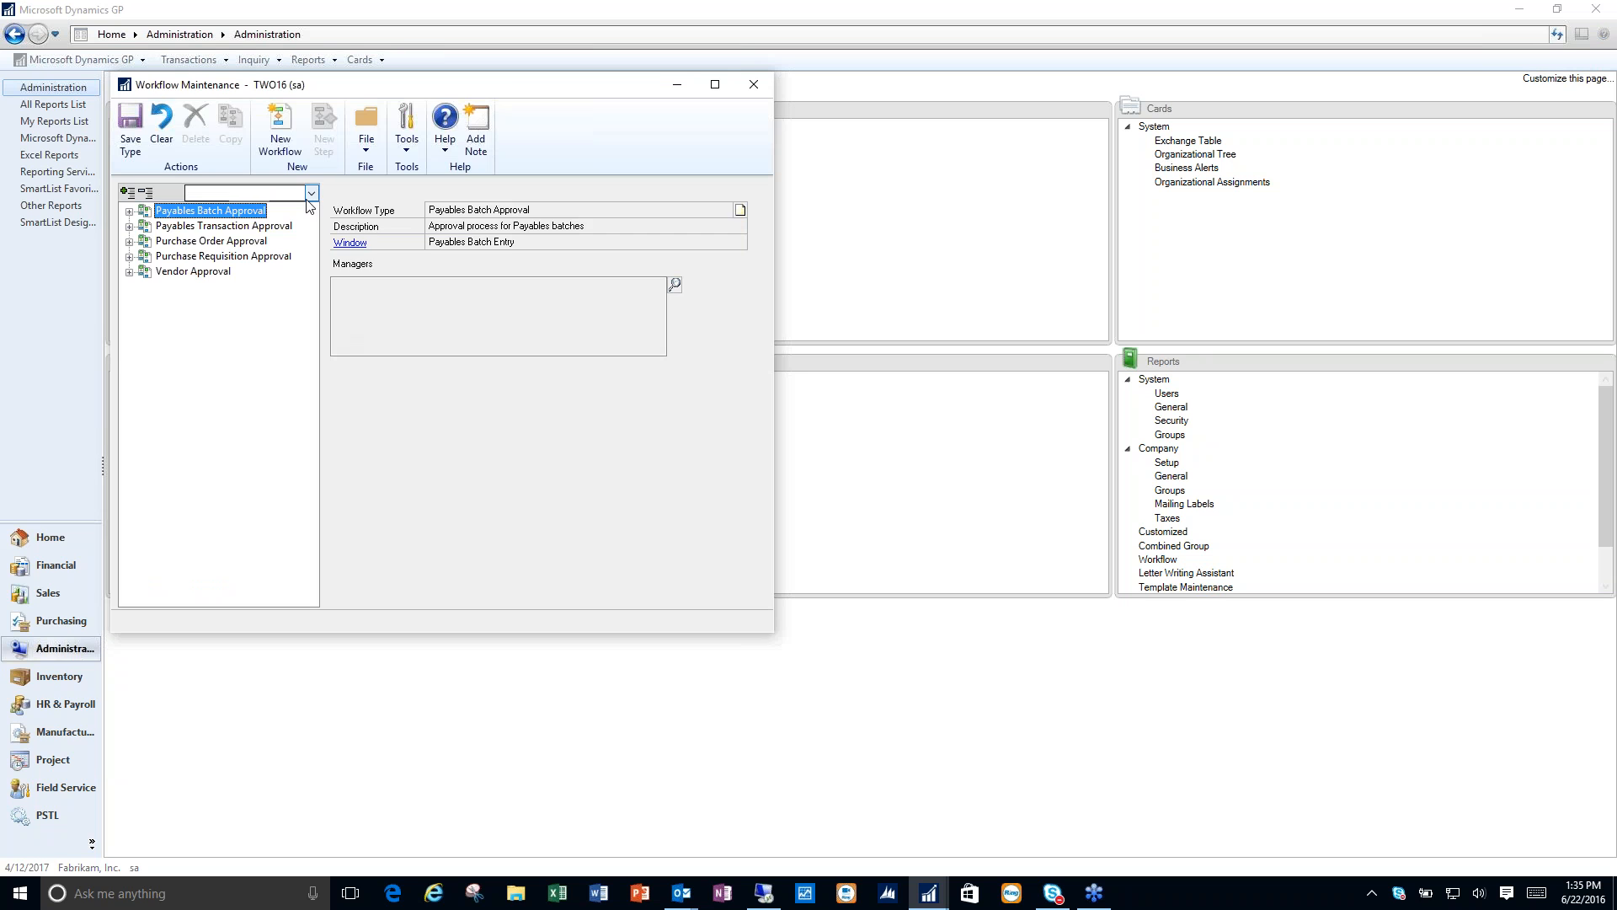
left_click(311, 194)
left_click(313, 197)
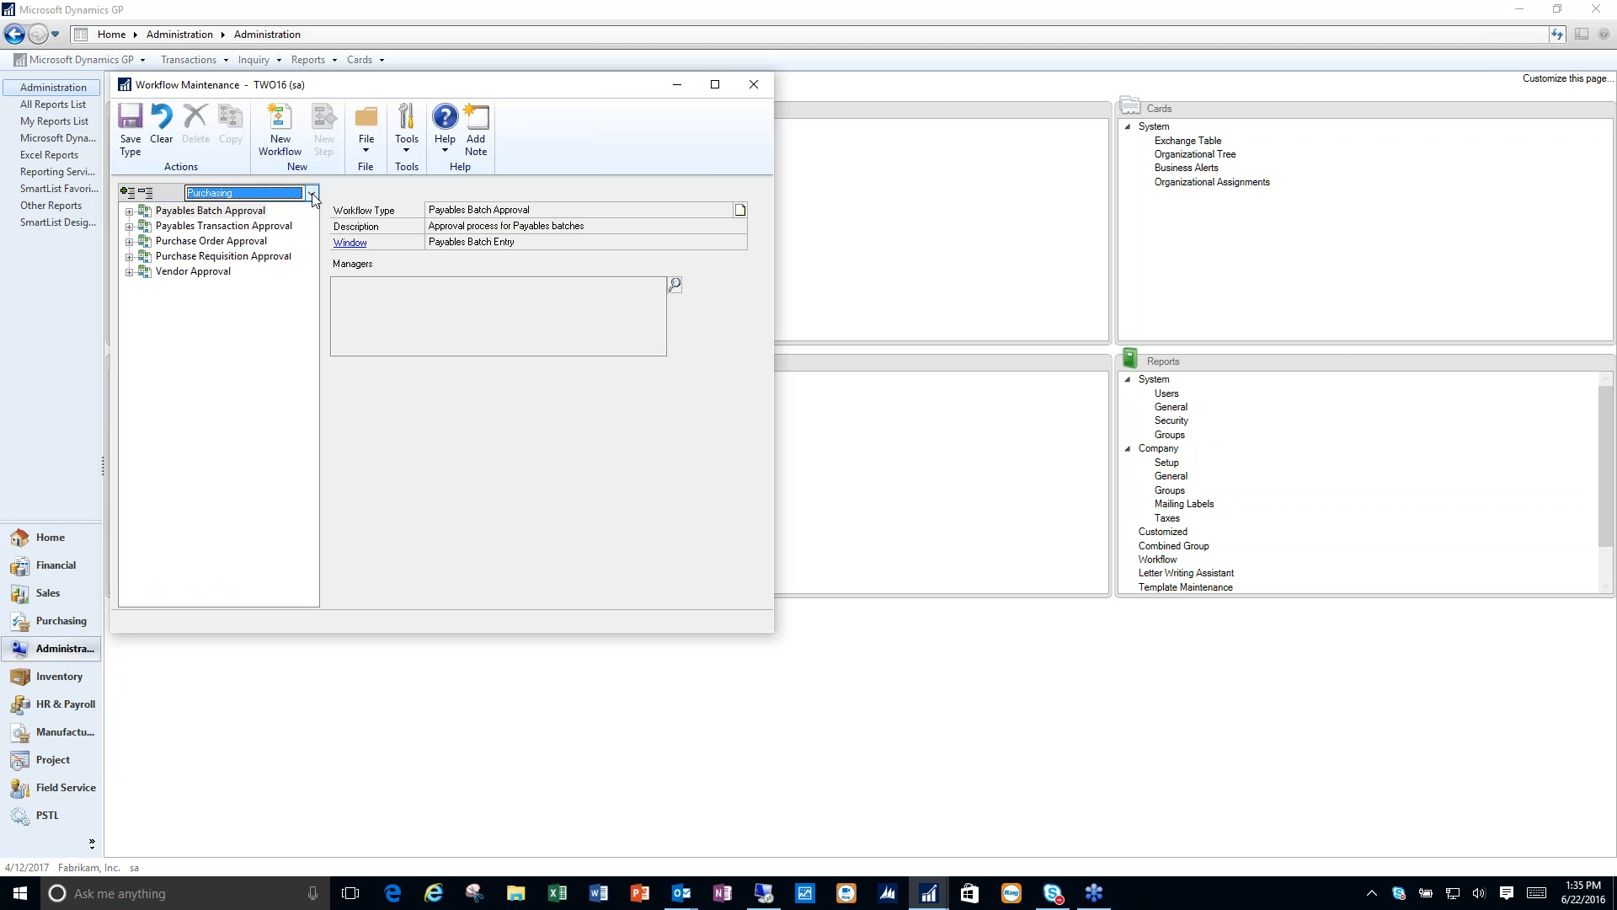
left_click(753, 85)
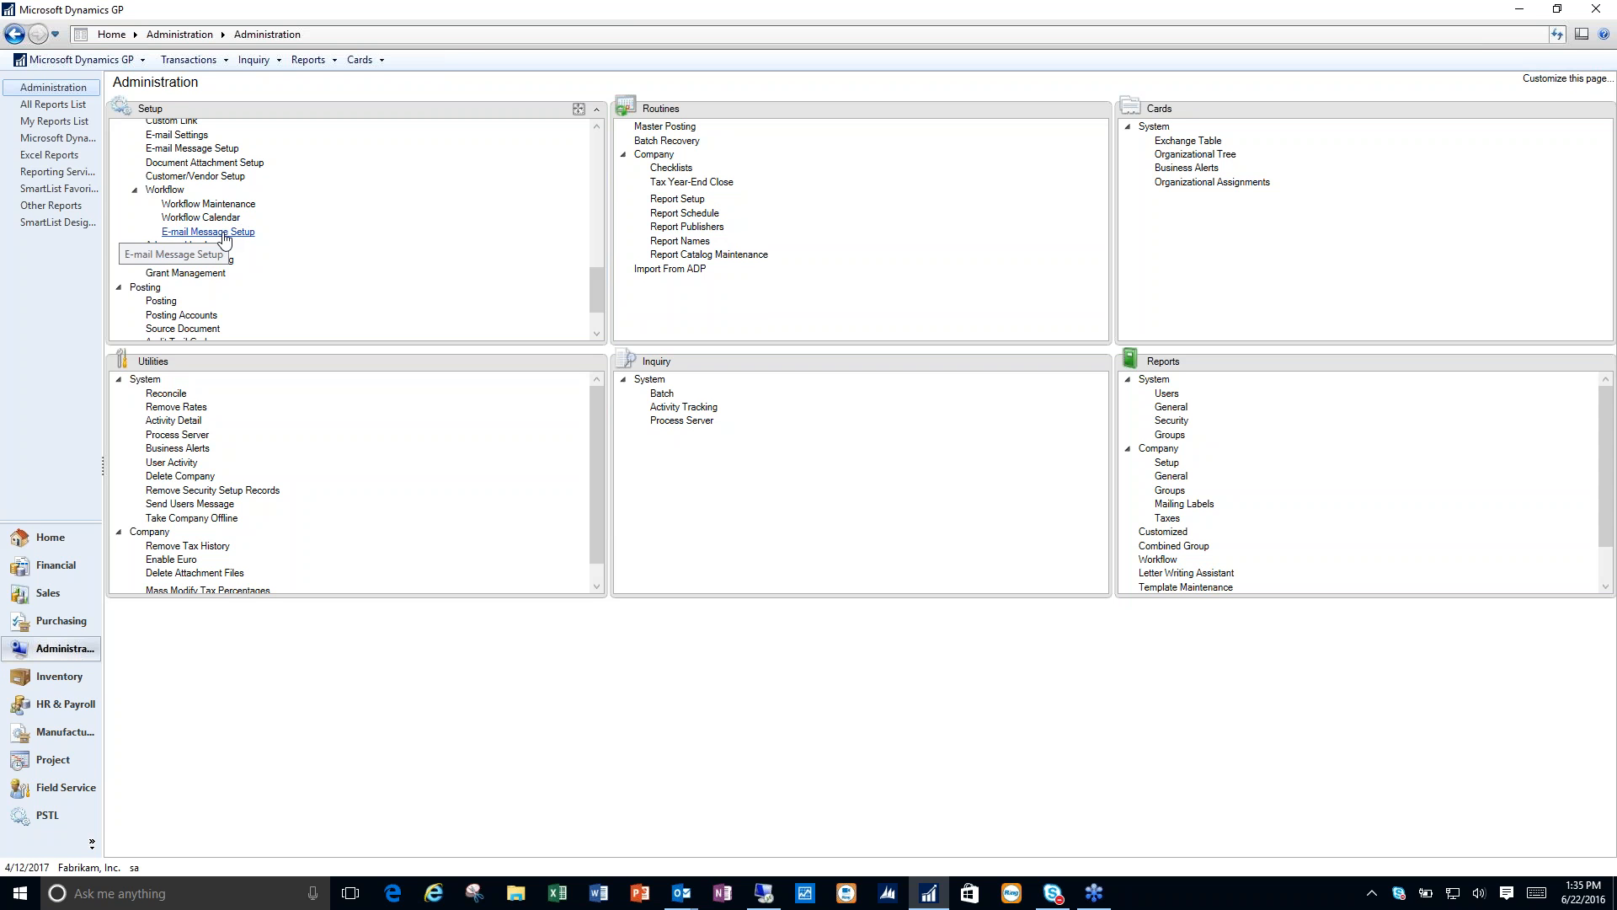
- Open the workflow E-mail Message Setup and log on to Exchange with the account's e-mail address and password
left_click(224, 234)
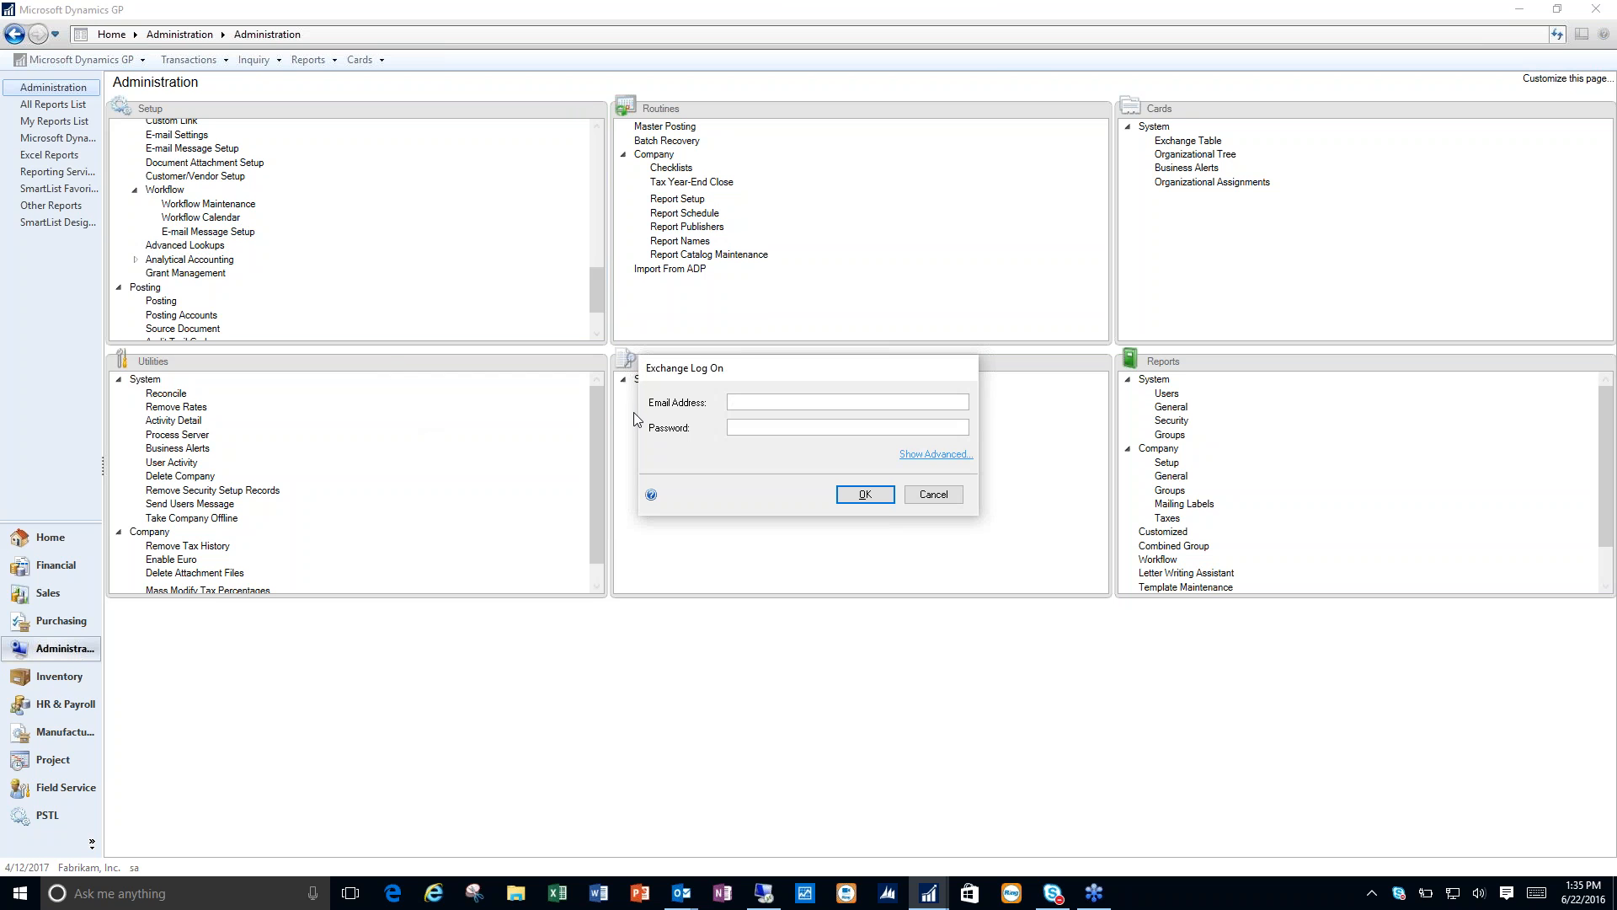
key("Return")
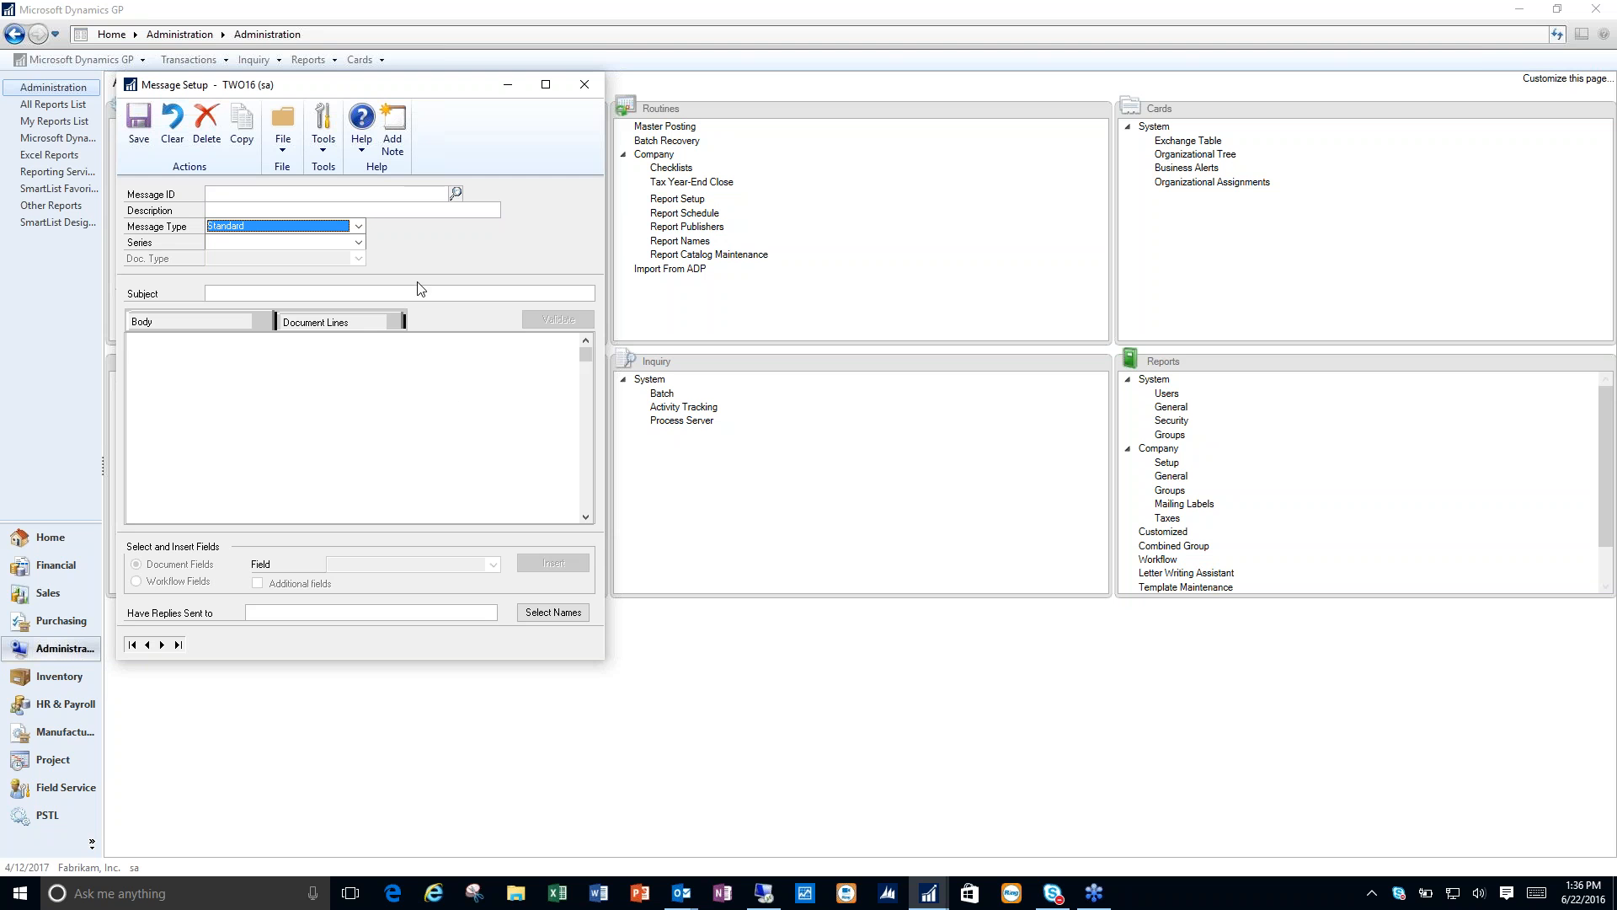
- Look up and display the WF ASSIGN PM APPROVAL* message, followed by the WF ASSIGN PMDOC APPROVAL* message
left_click(456, 194)
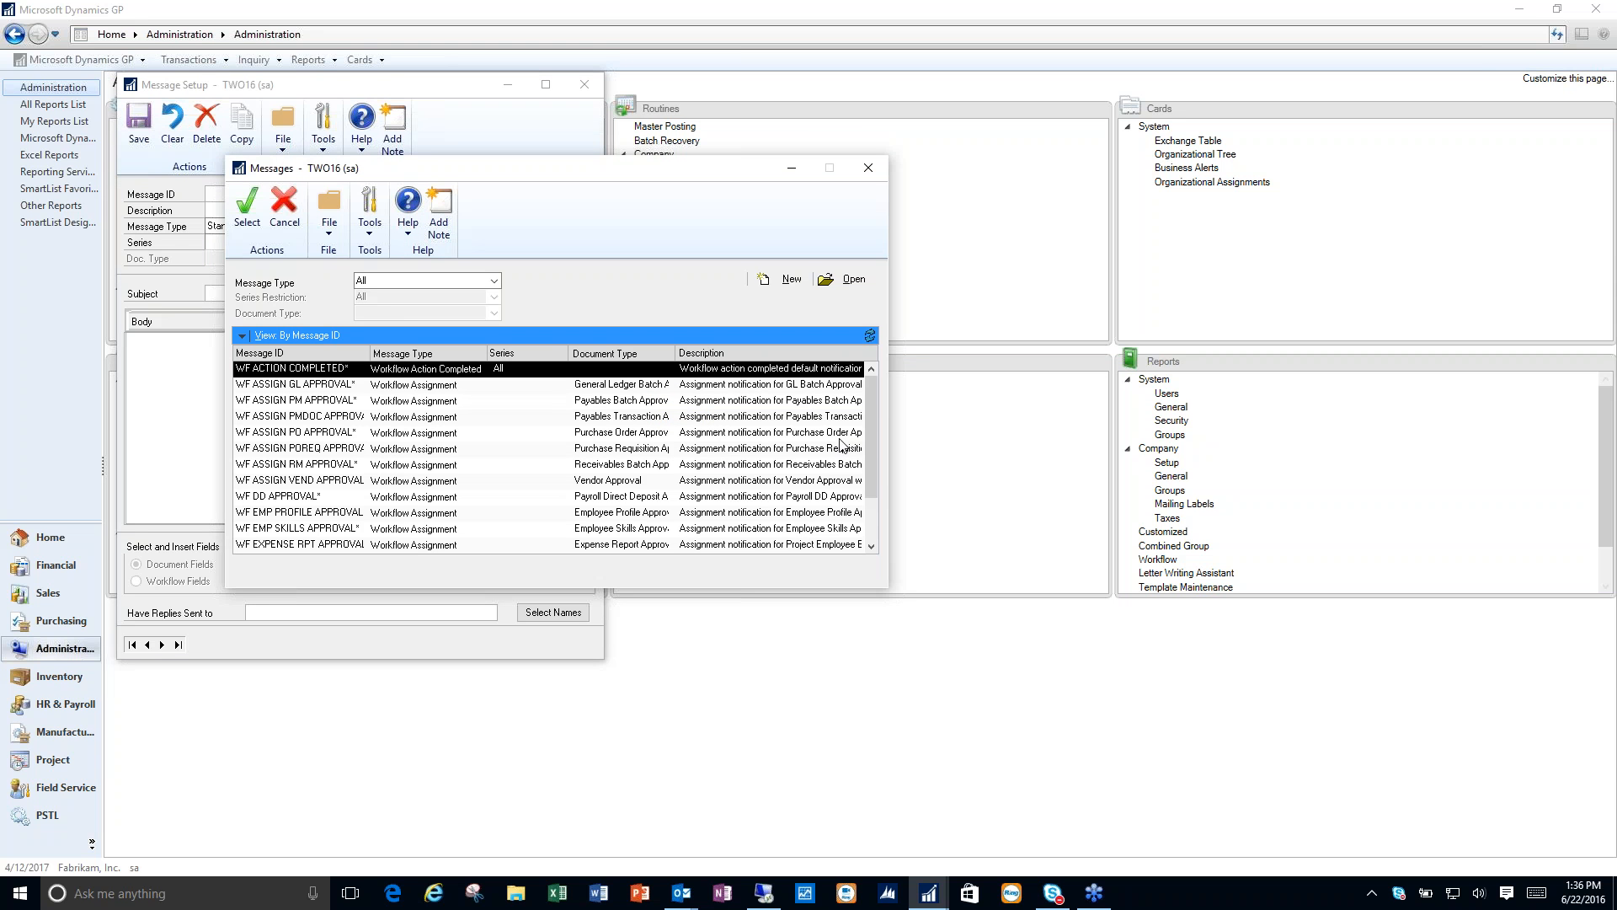
double_click(311, 401)
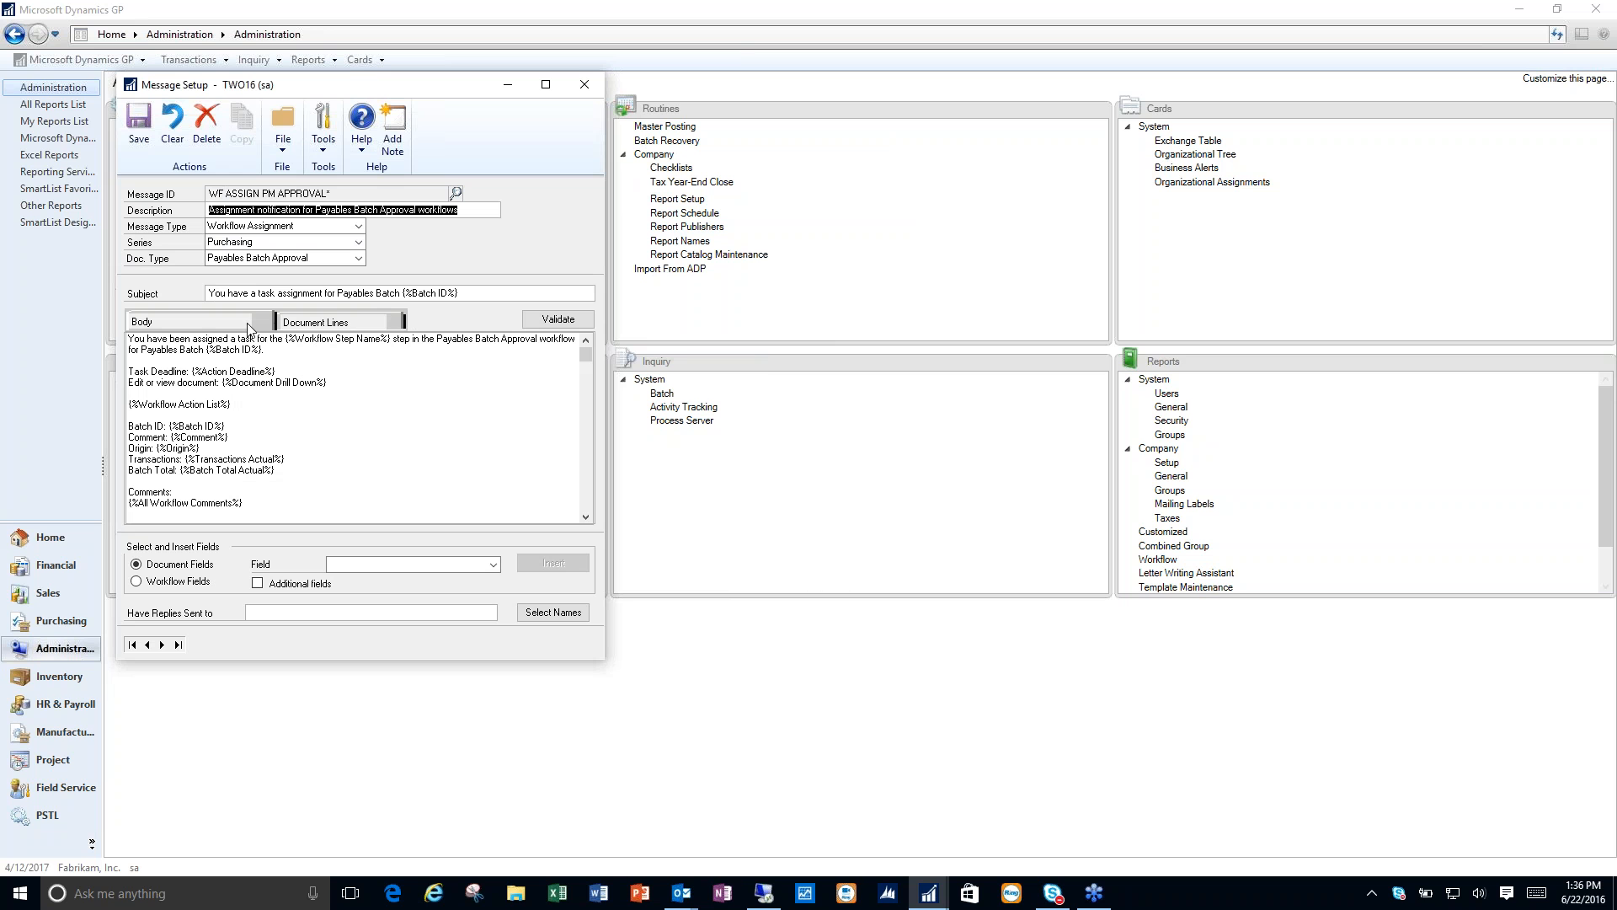
left_click(455, 193)
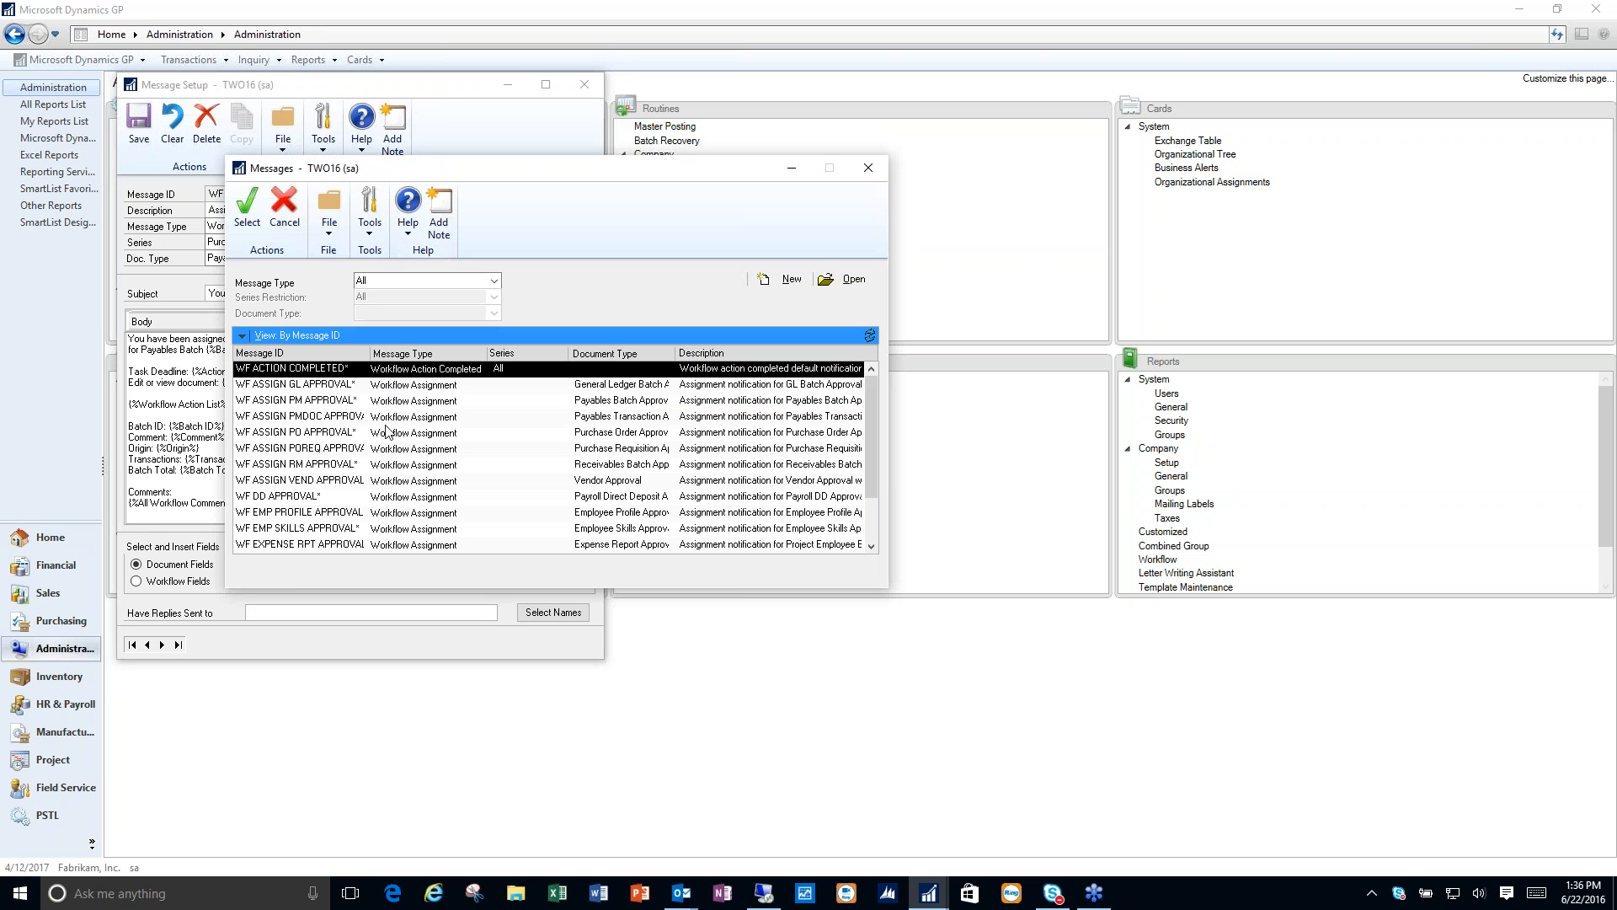
double_click(597, 420)
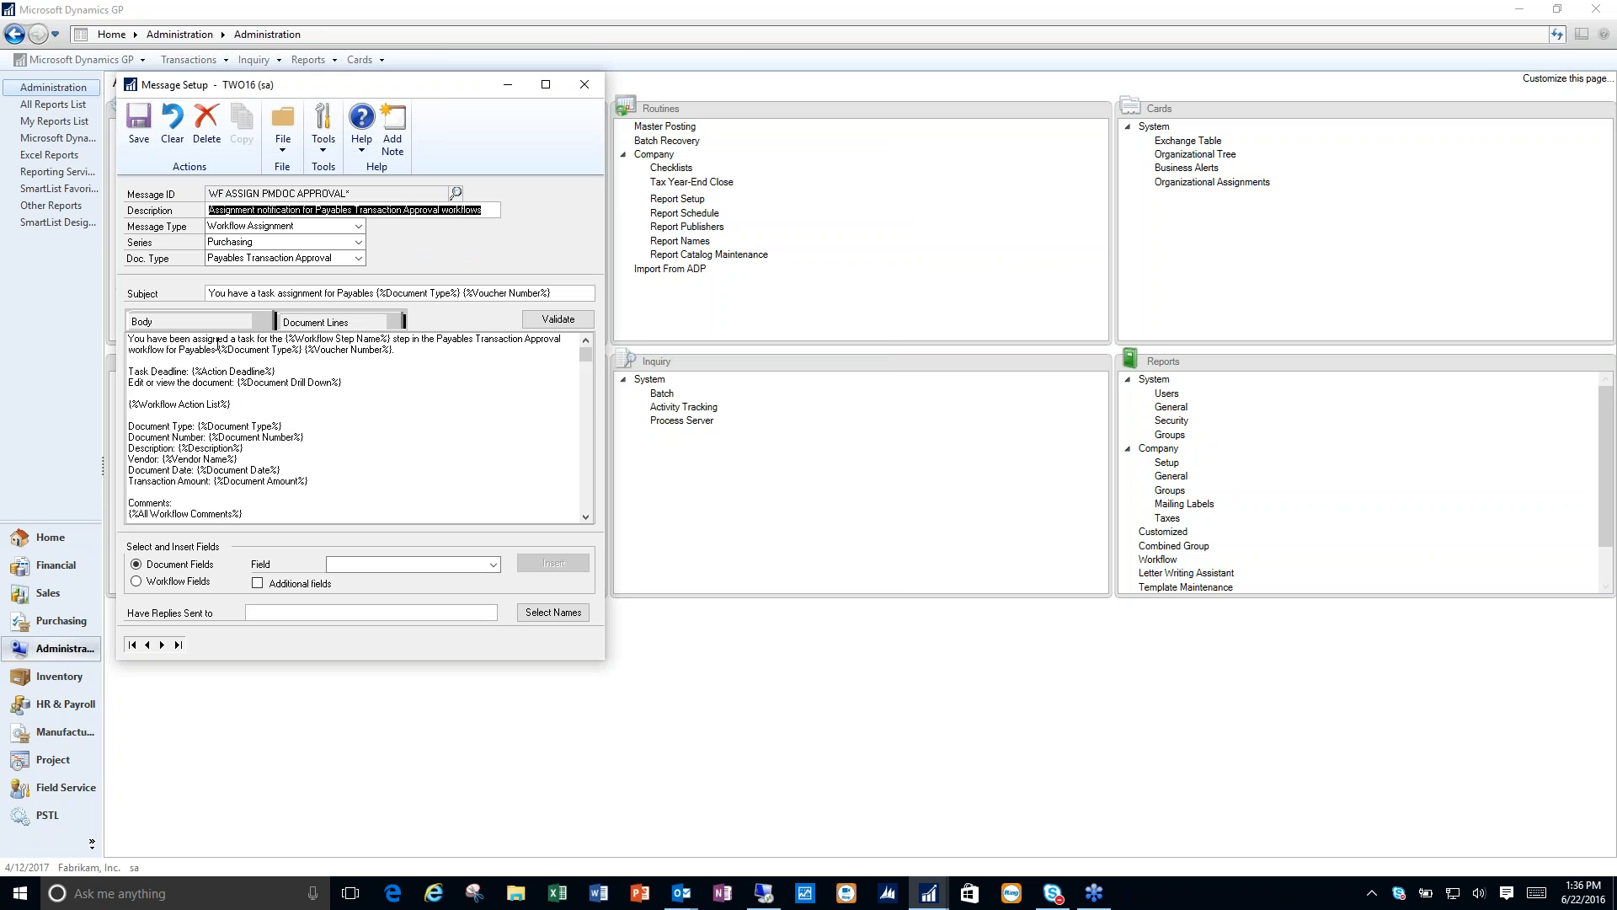
- Examine the available document line fields and the body of the payables transaction approval message, and close Message Setup
left_click(347, 325)
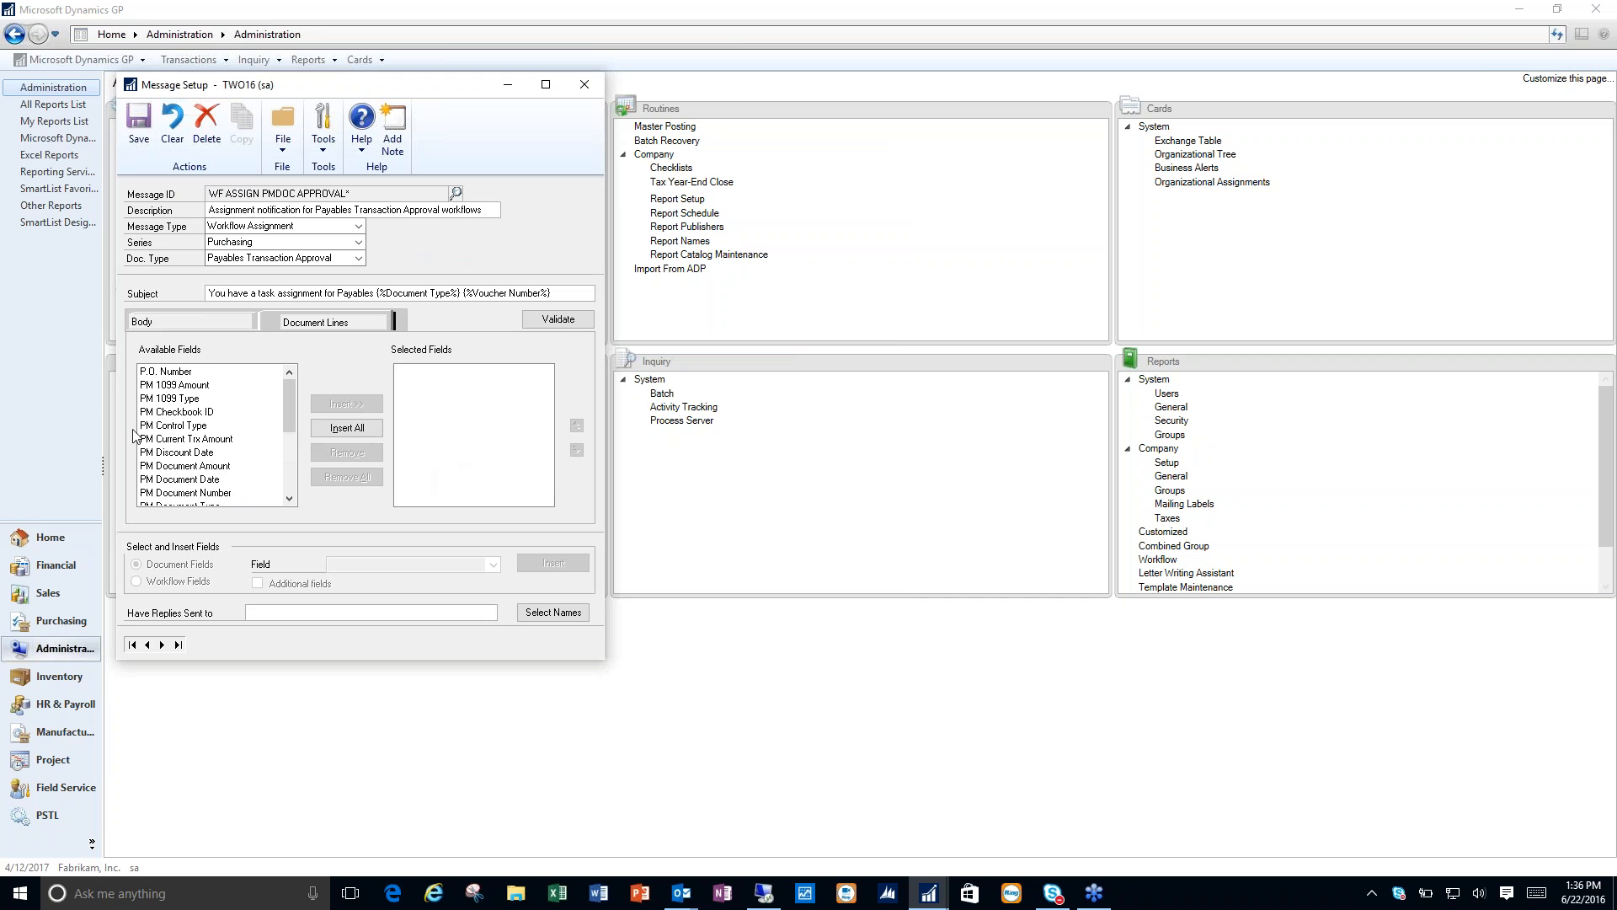
left_click(232, 321)
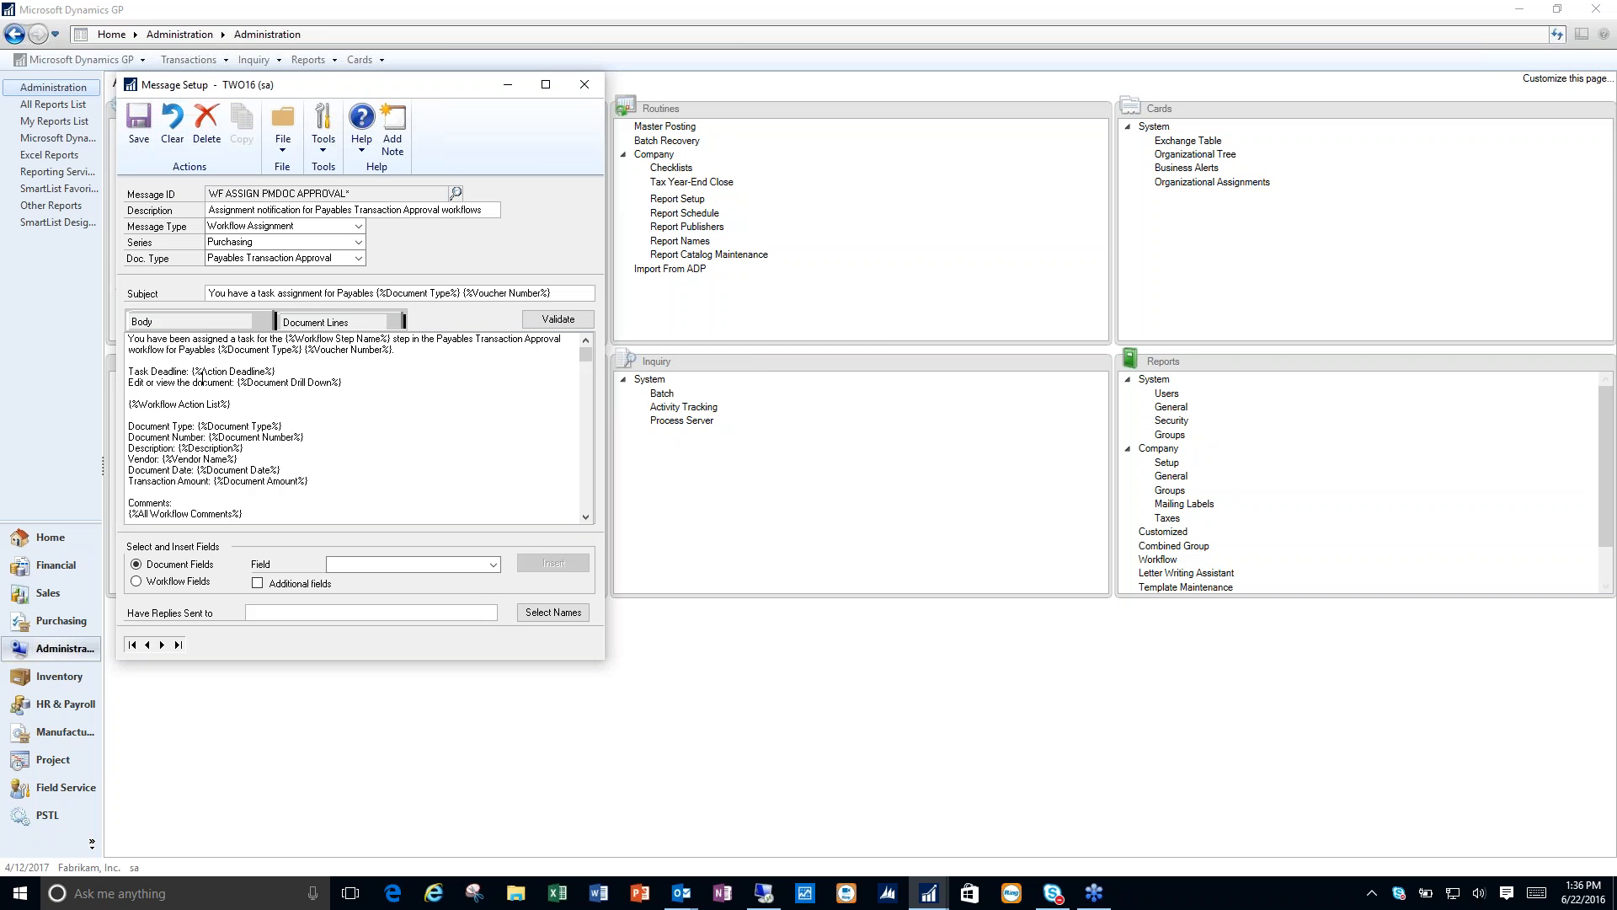
left_click(581, 84)
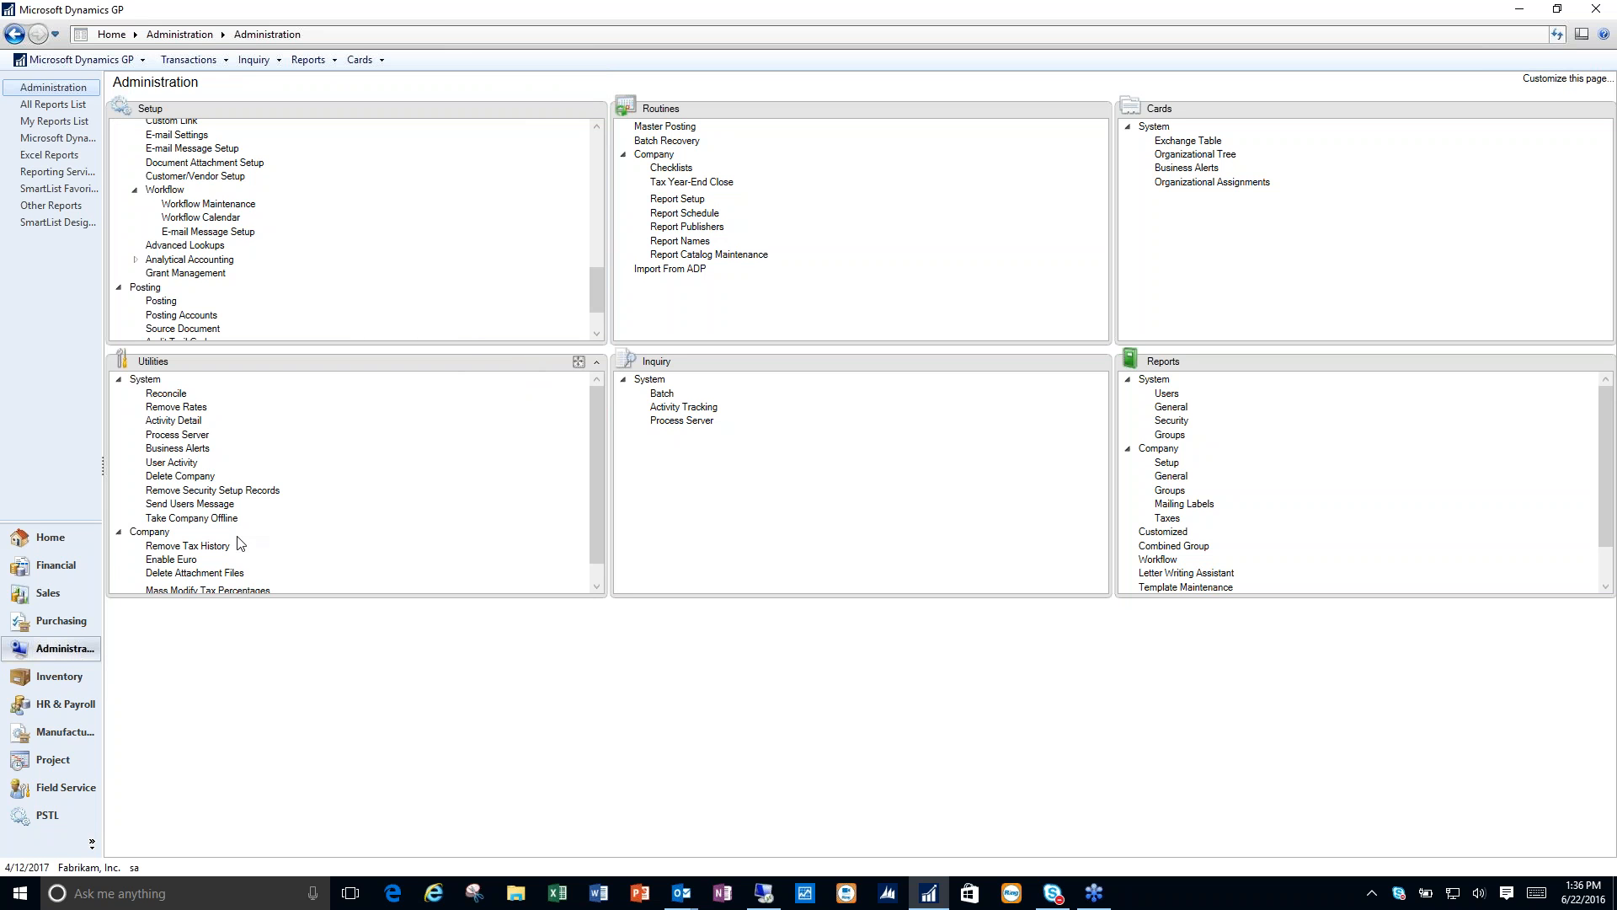
- Return Dynamics GP to its home page, switch to the remote desktop presentation and advance past the Distribution slide
left_click(75, 543)
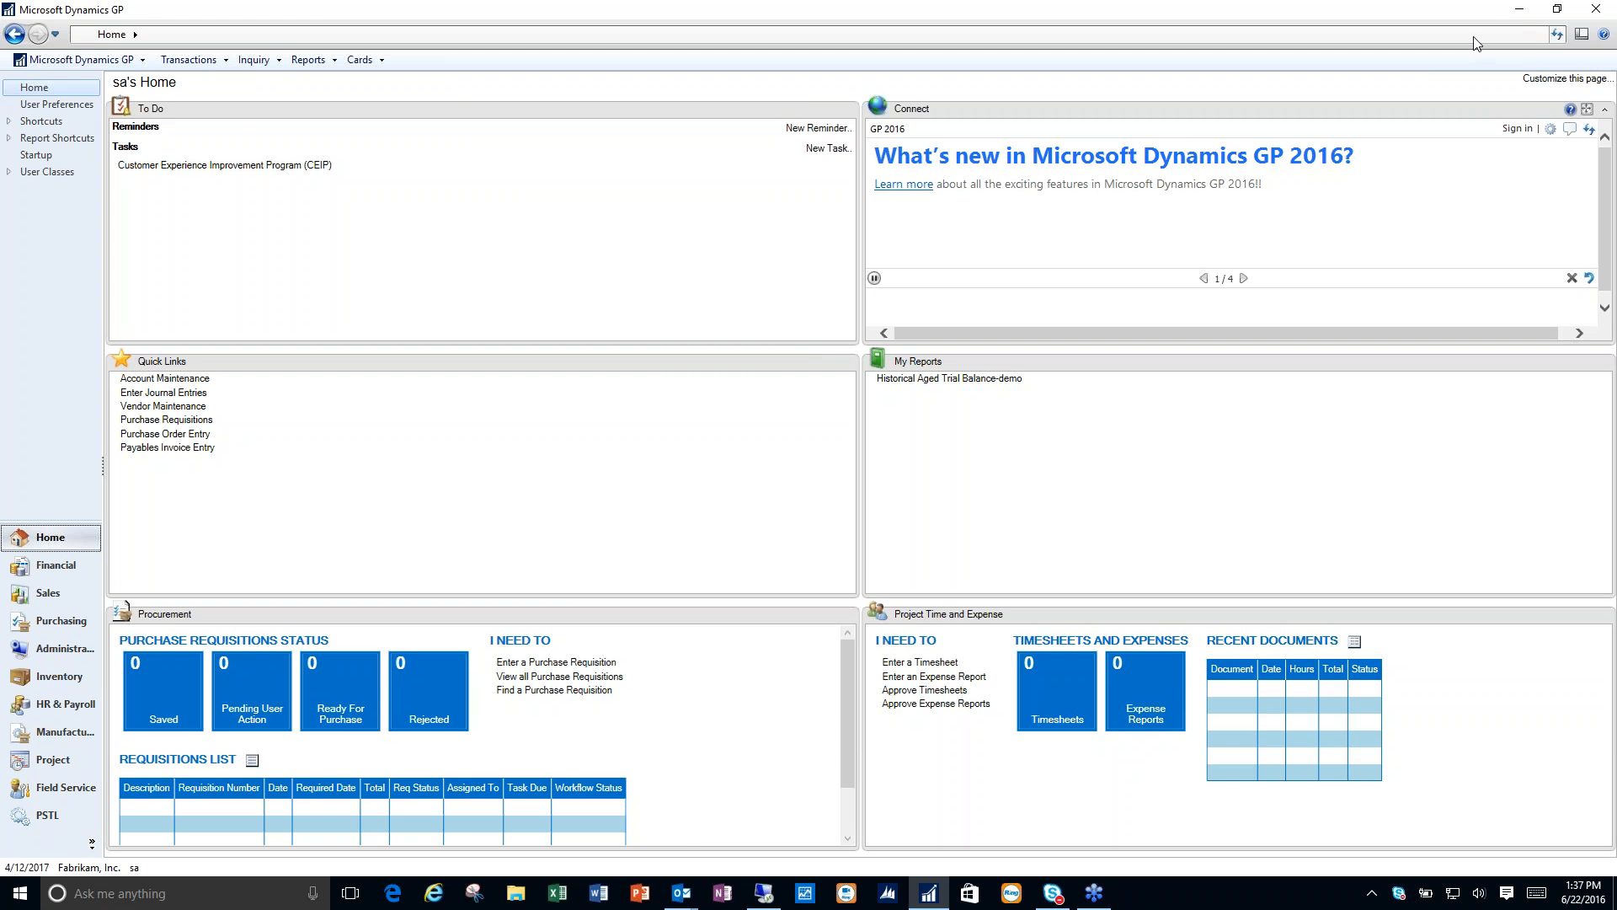
left_click(1521, 11)
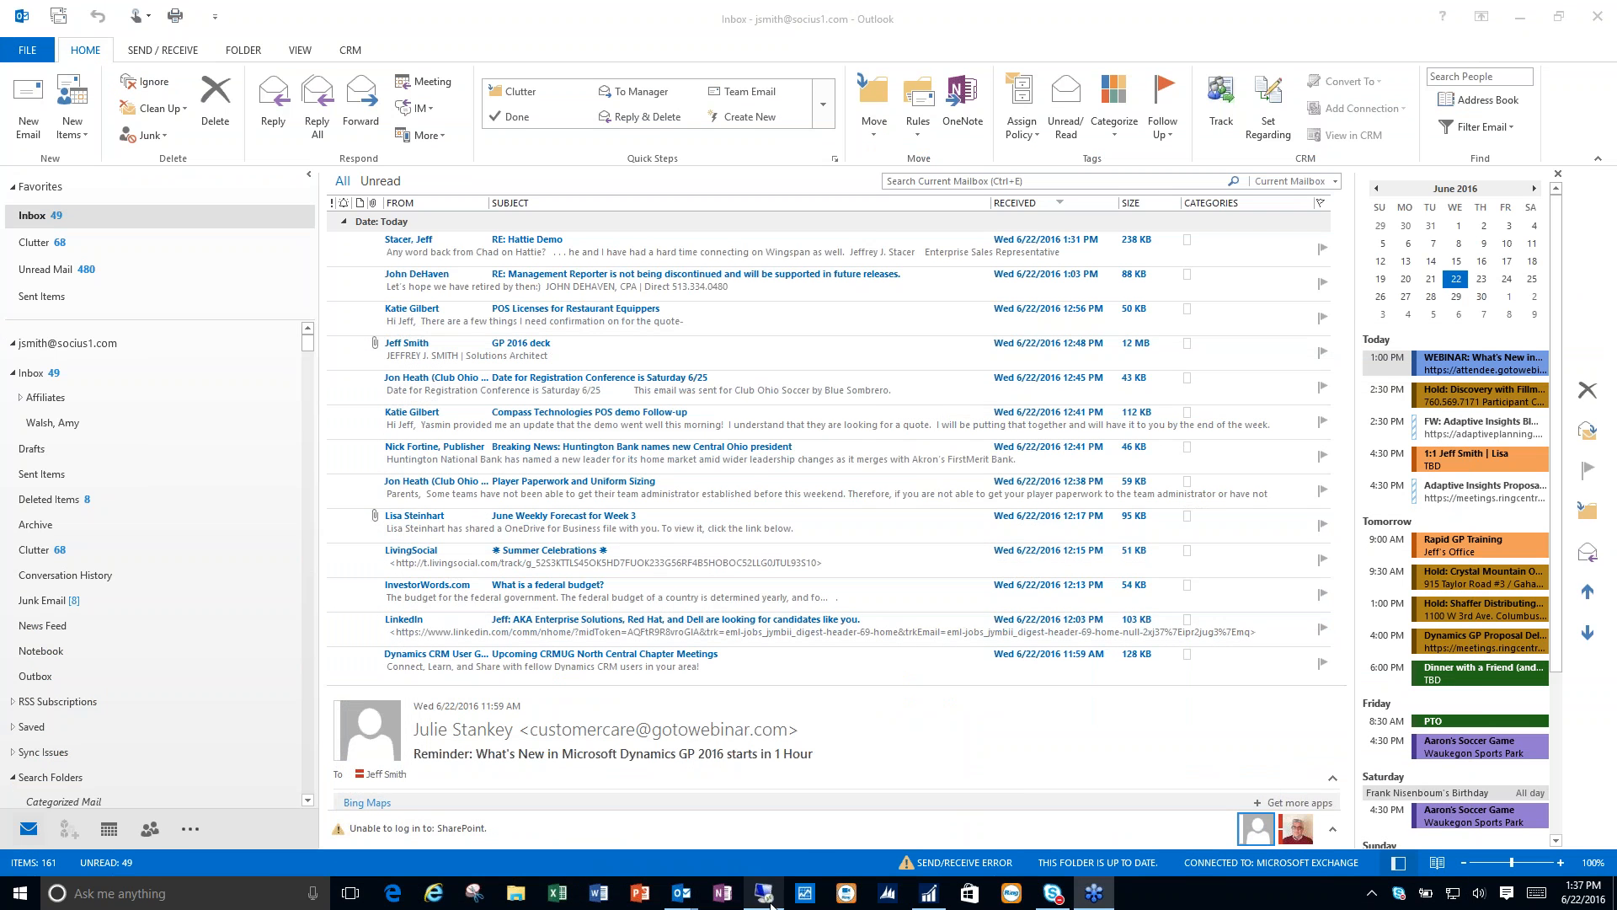
left_click(768, 900)
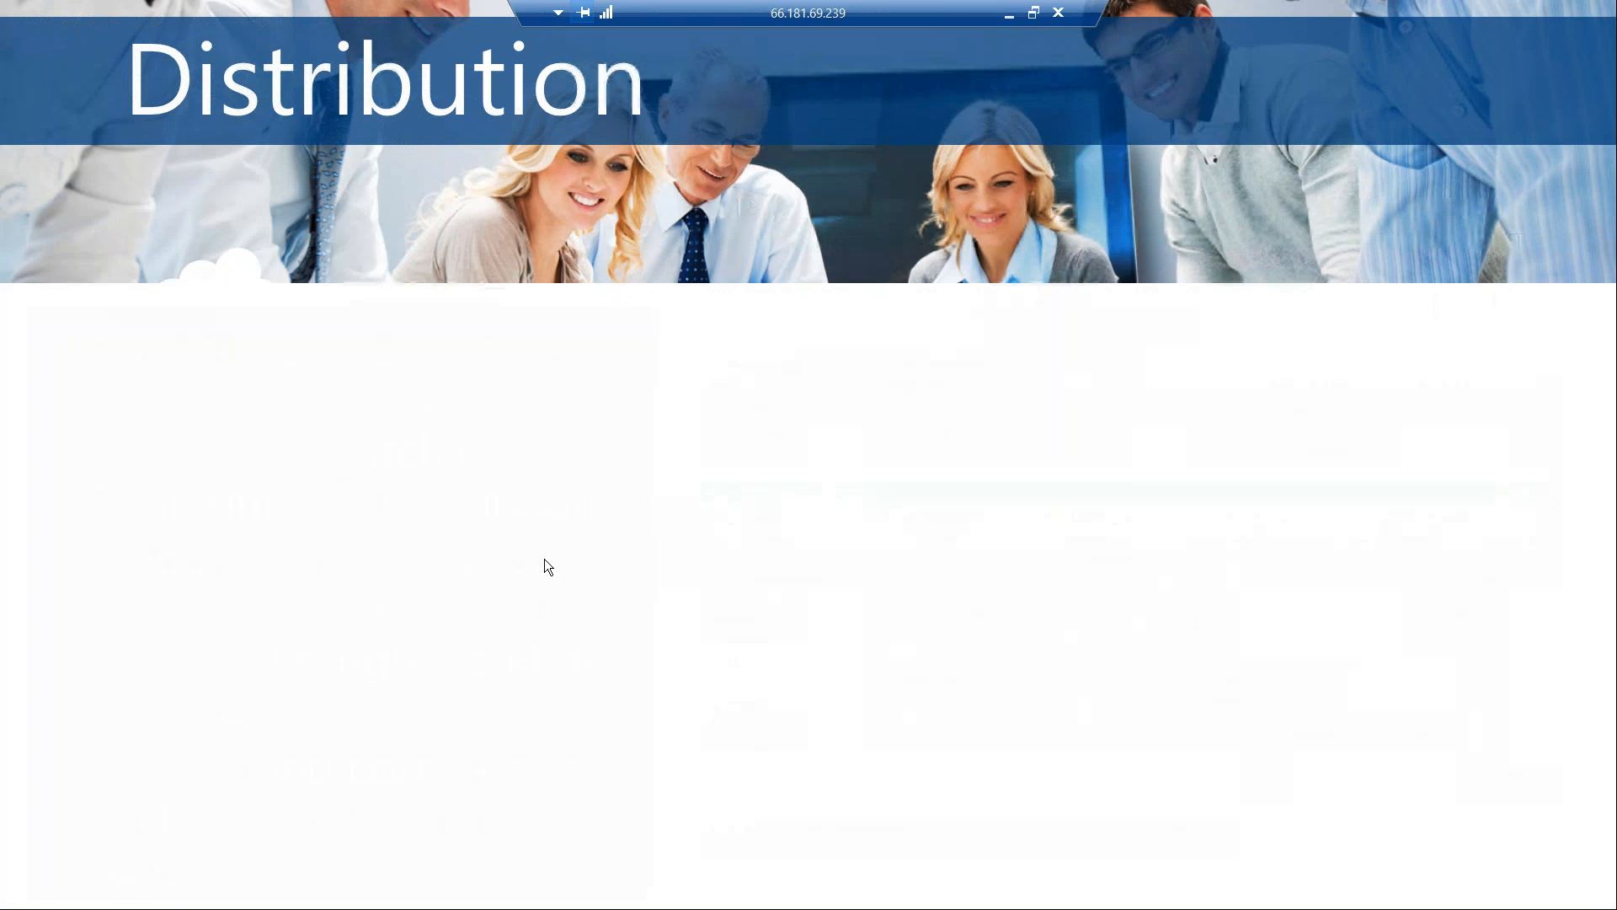
left_click(545, 558)
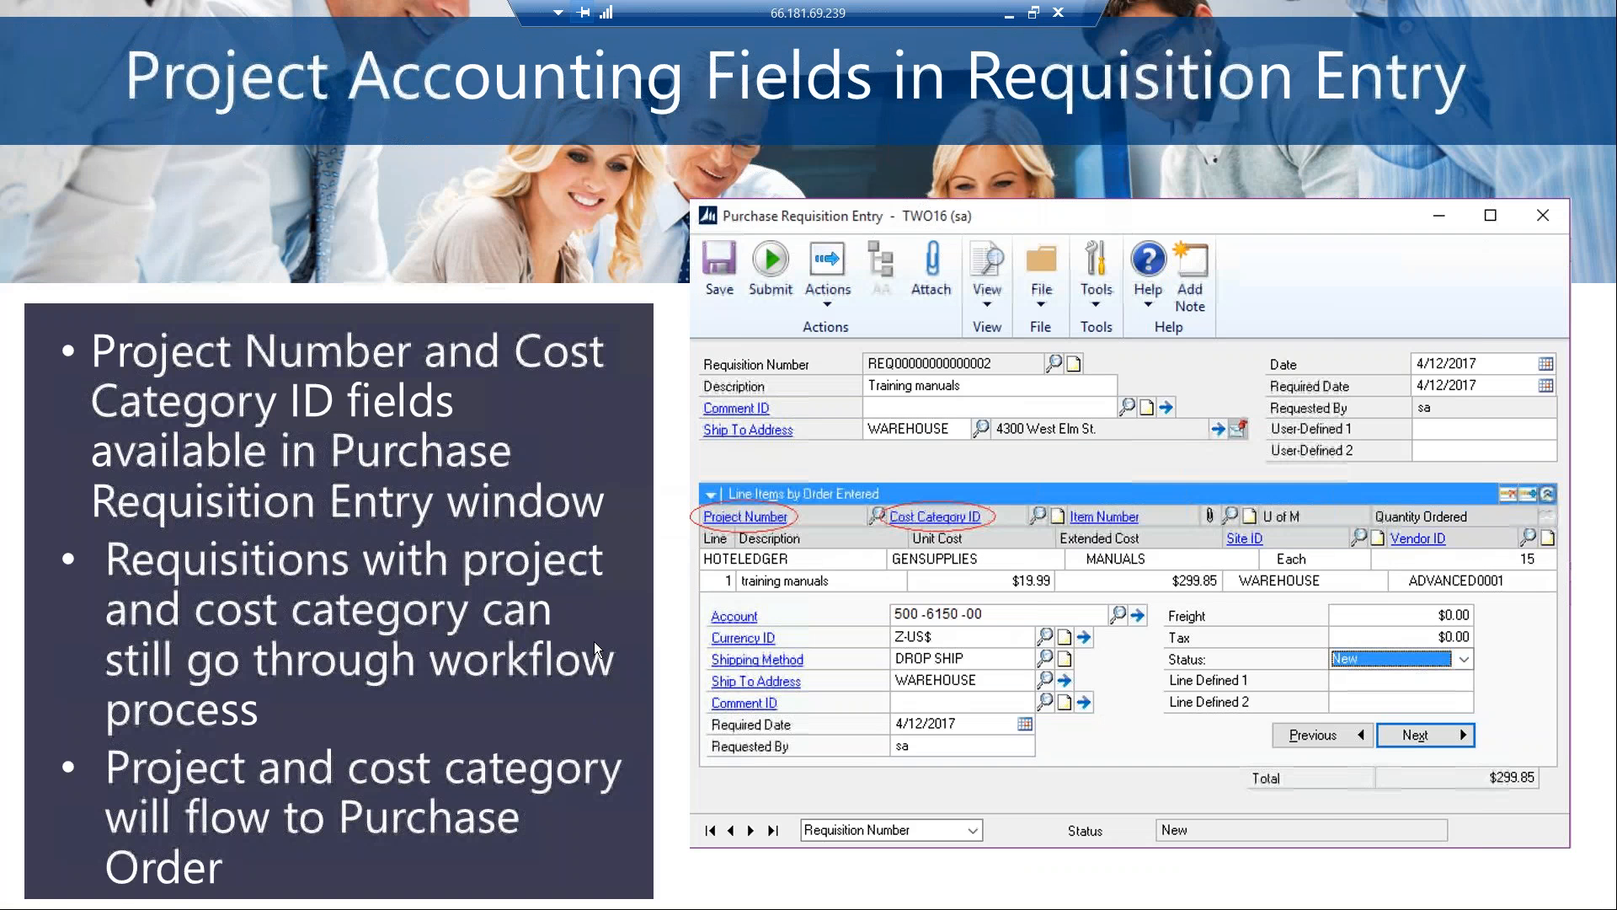
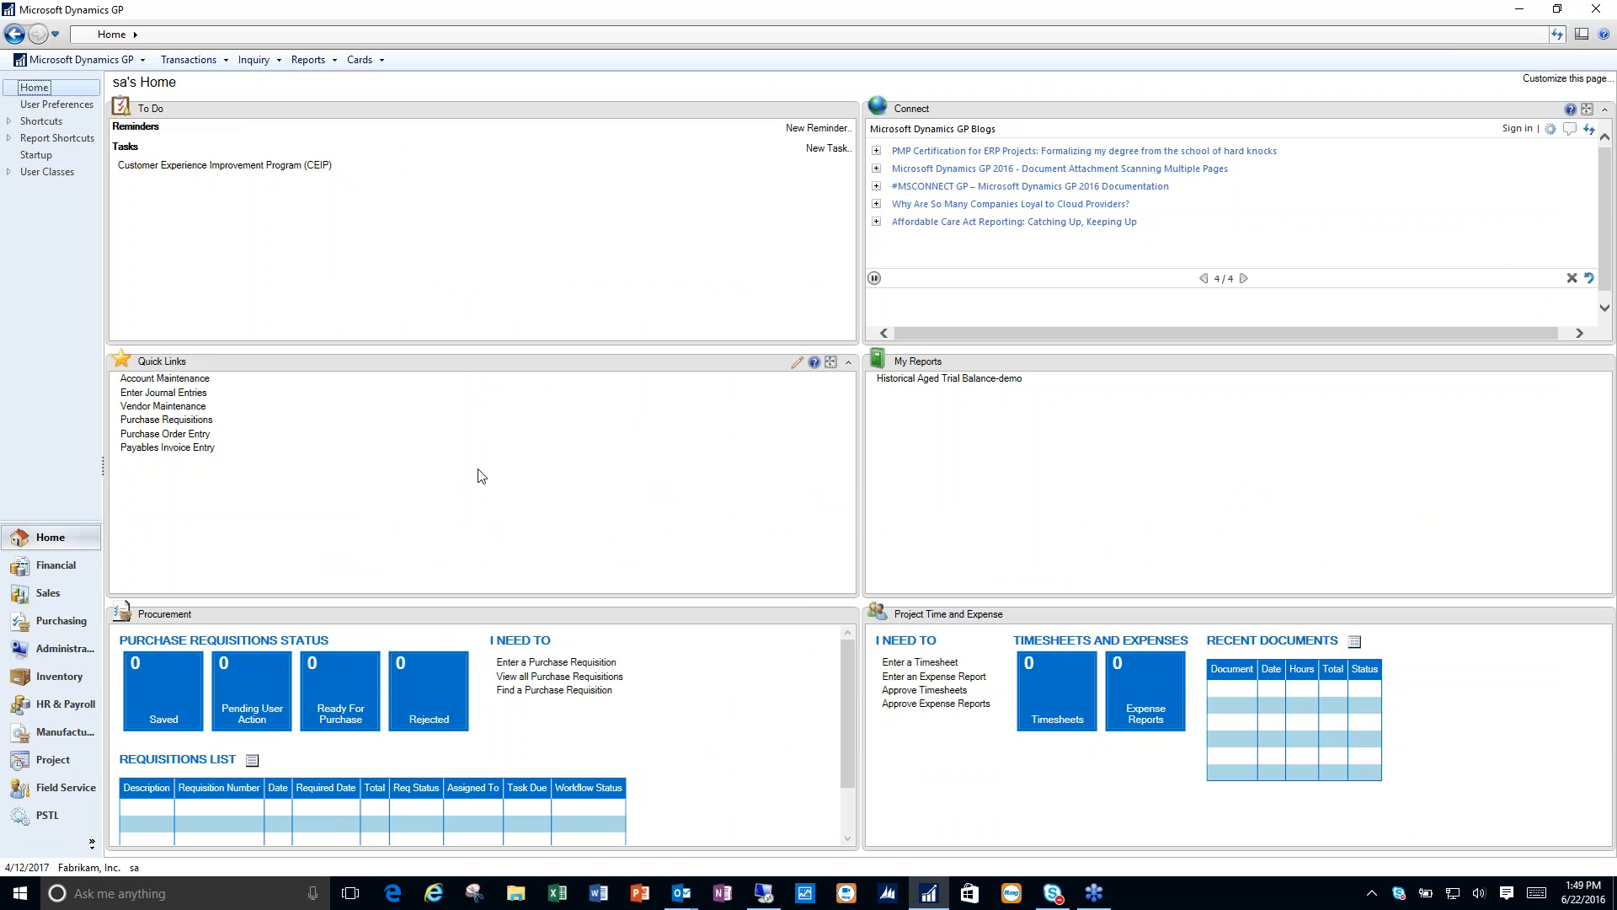
- View the Sales All-in-One View from the customer card of Aaron Fitz Electrical, and close both windows
left_click(62, 595)
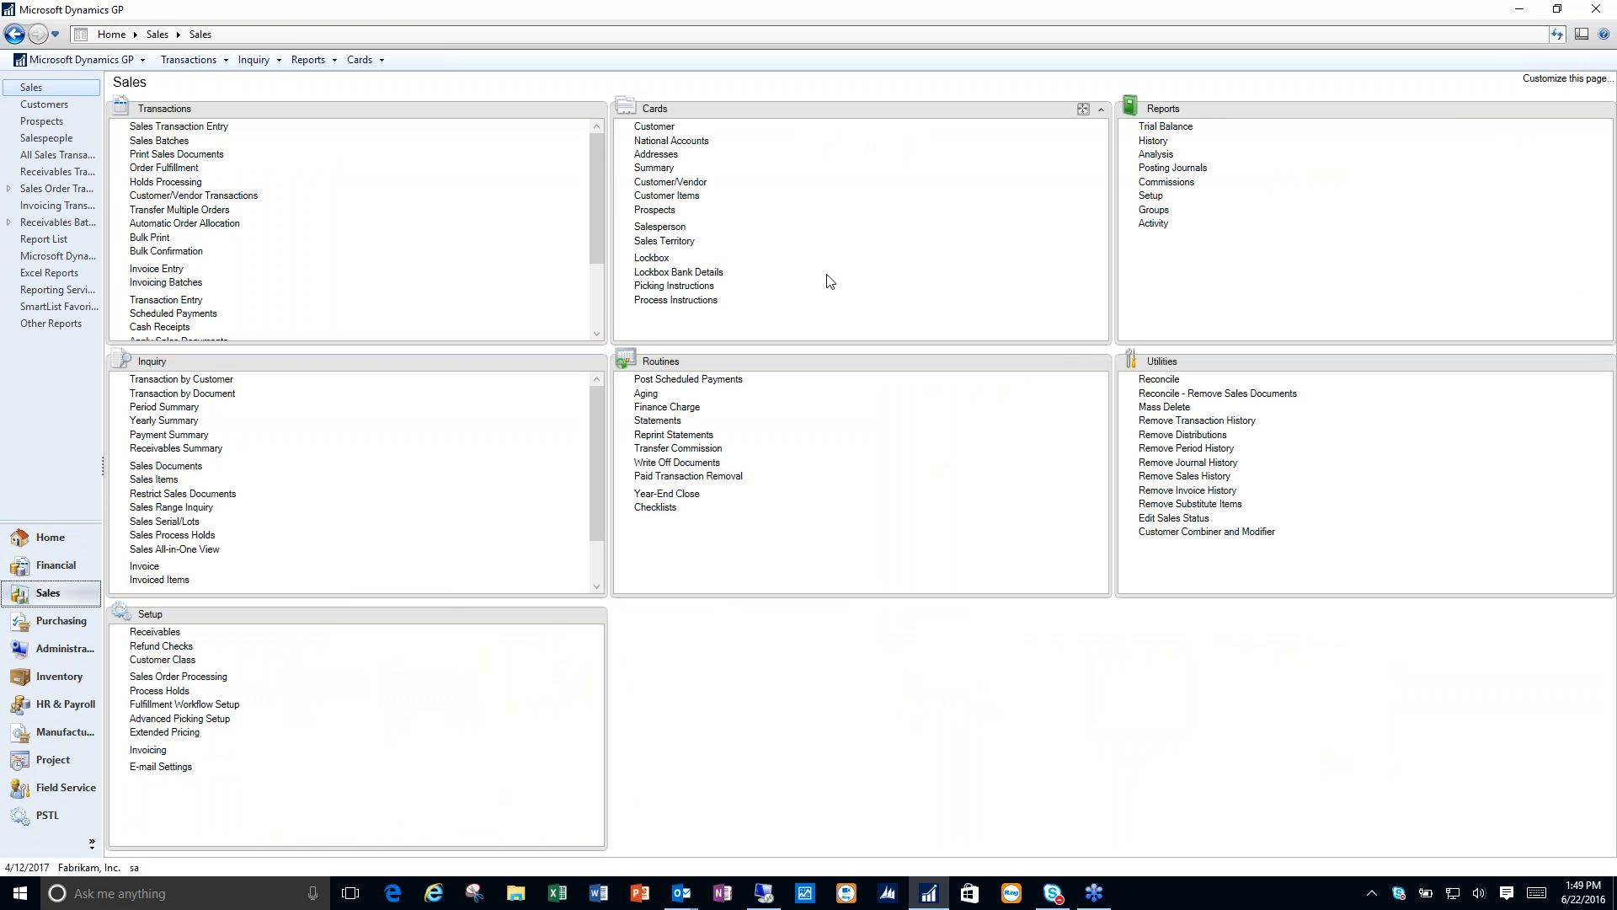
left_click(673, 128)
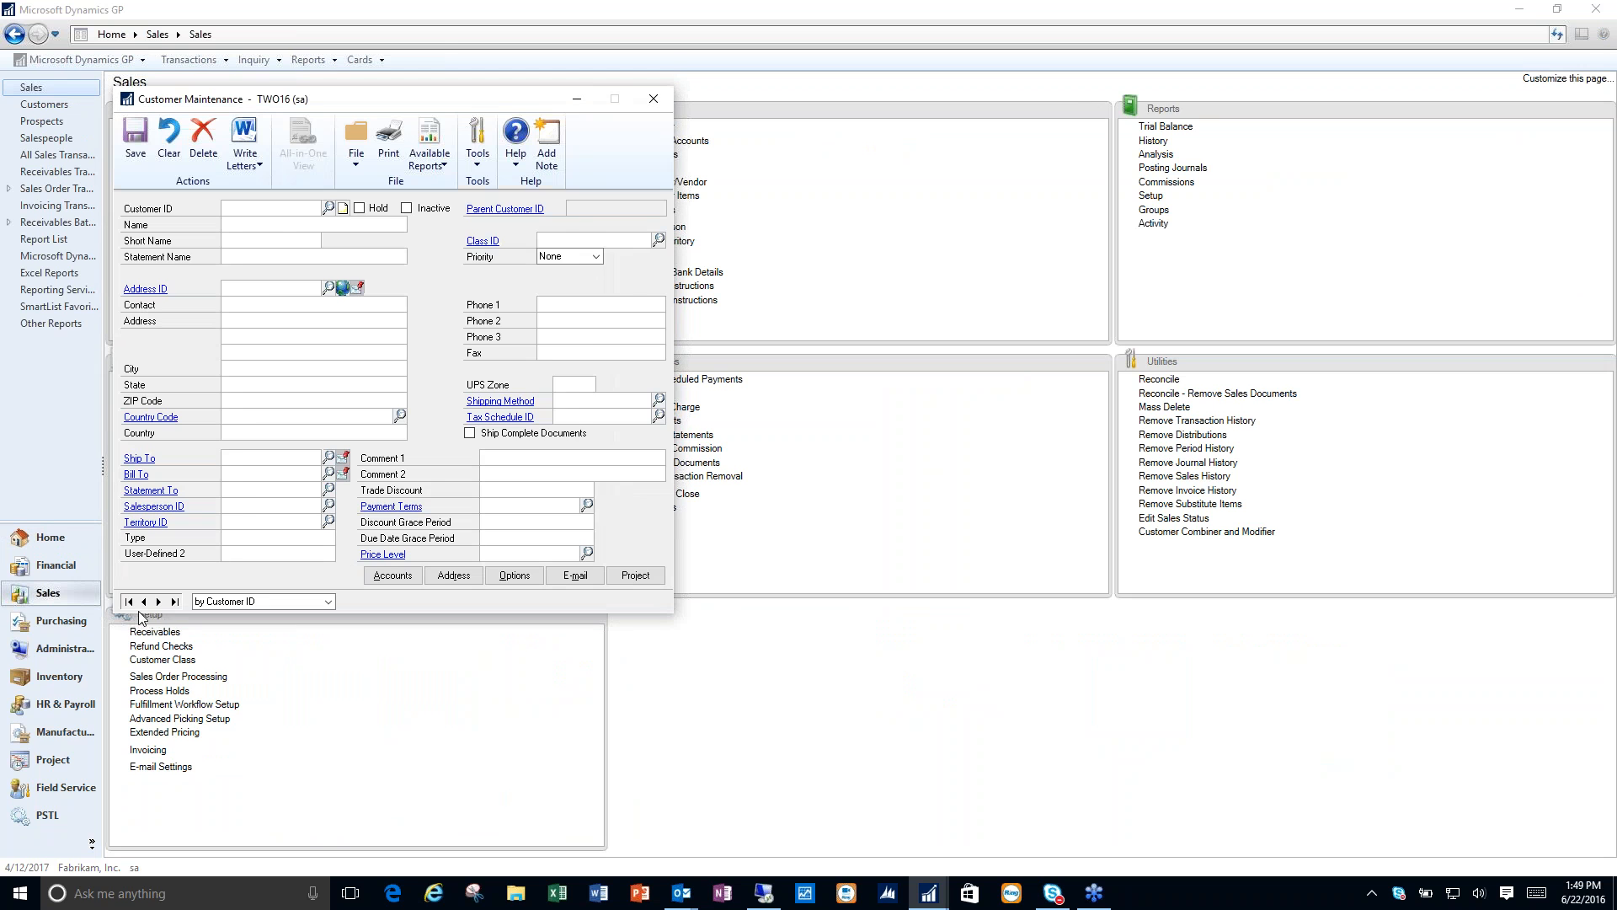
left_click(158, 601)
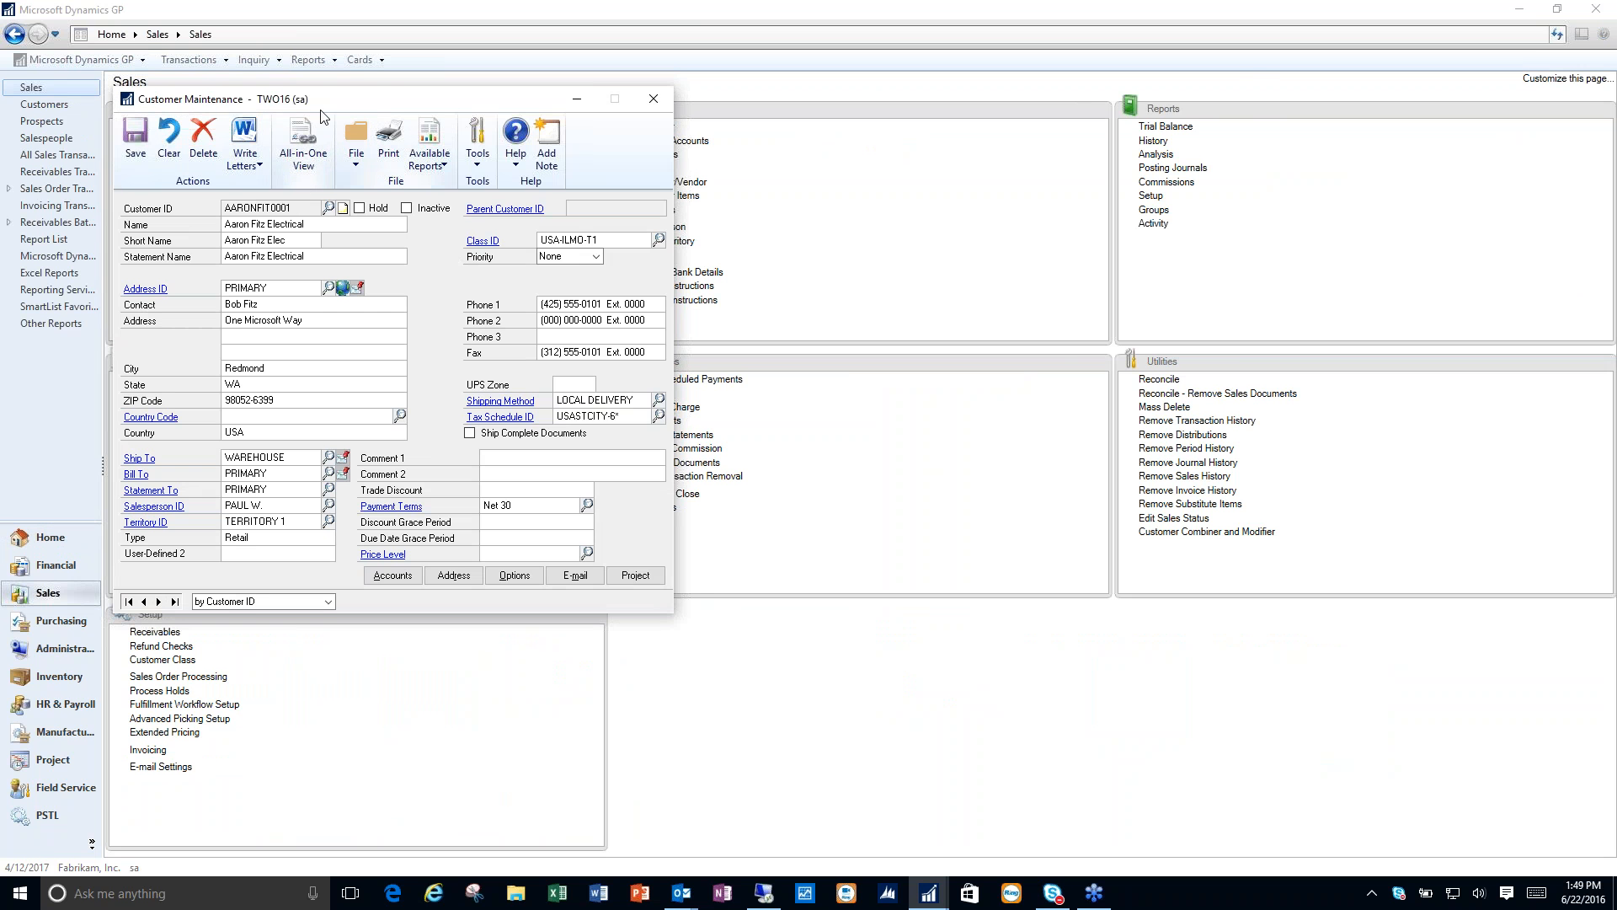
left_click(288, 130)
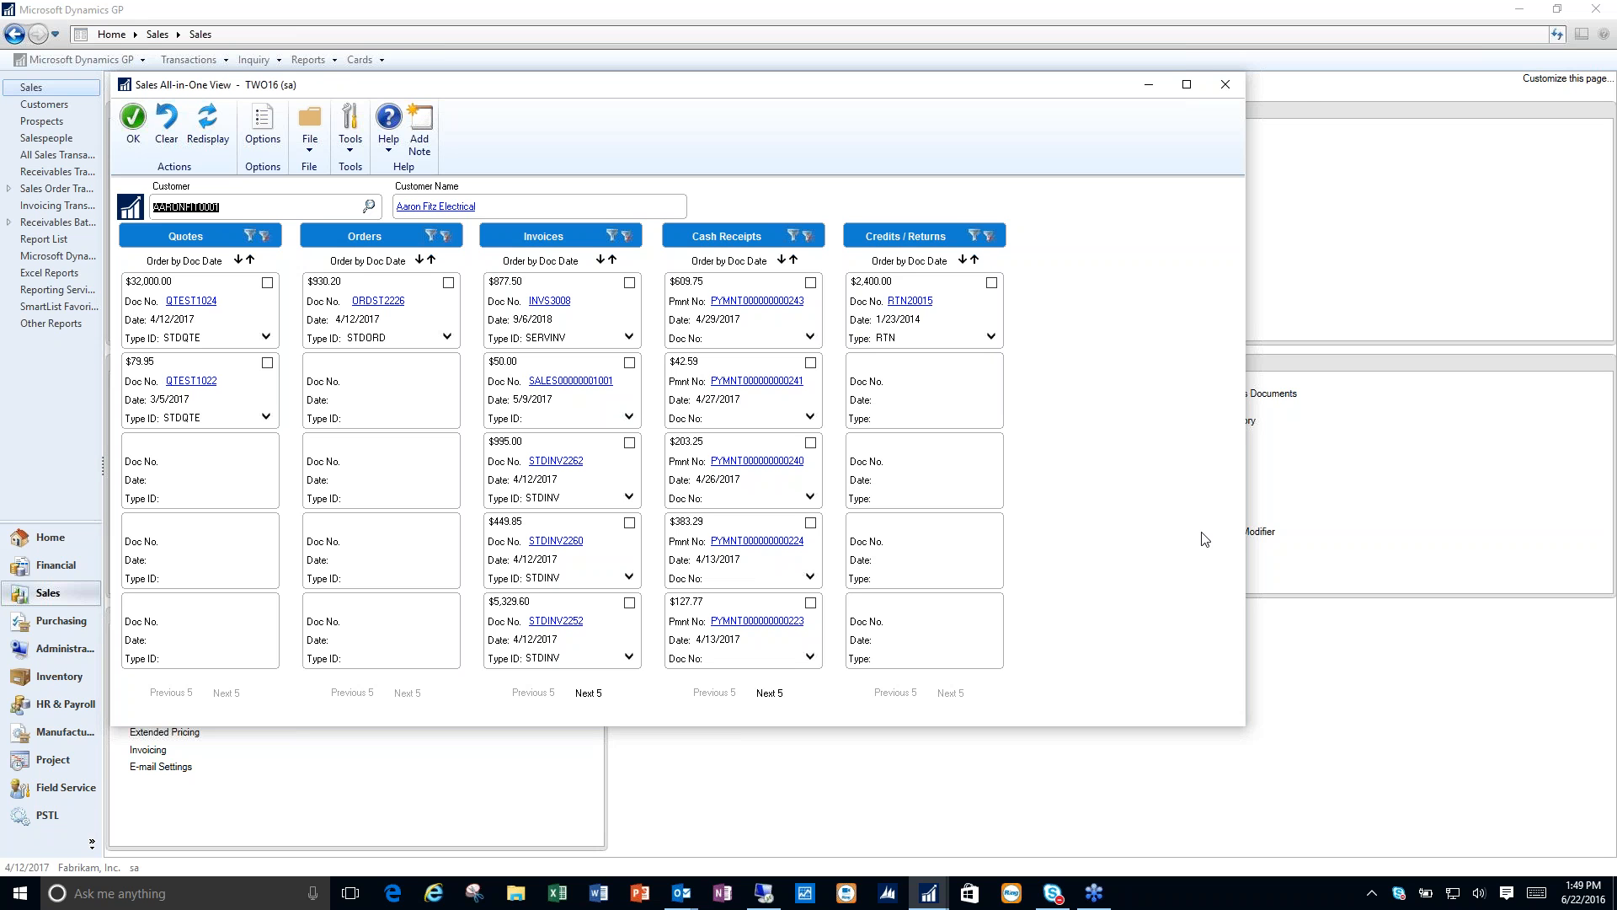
left_click(1228, 85)
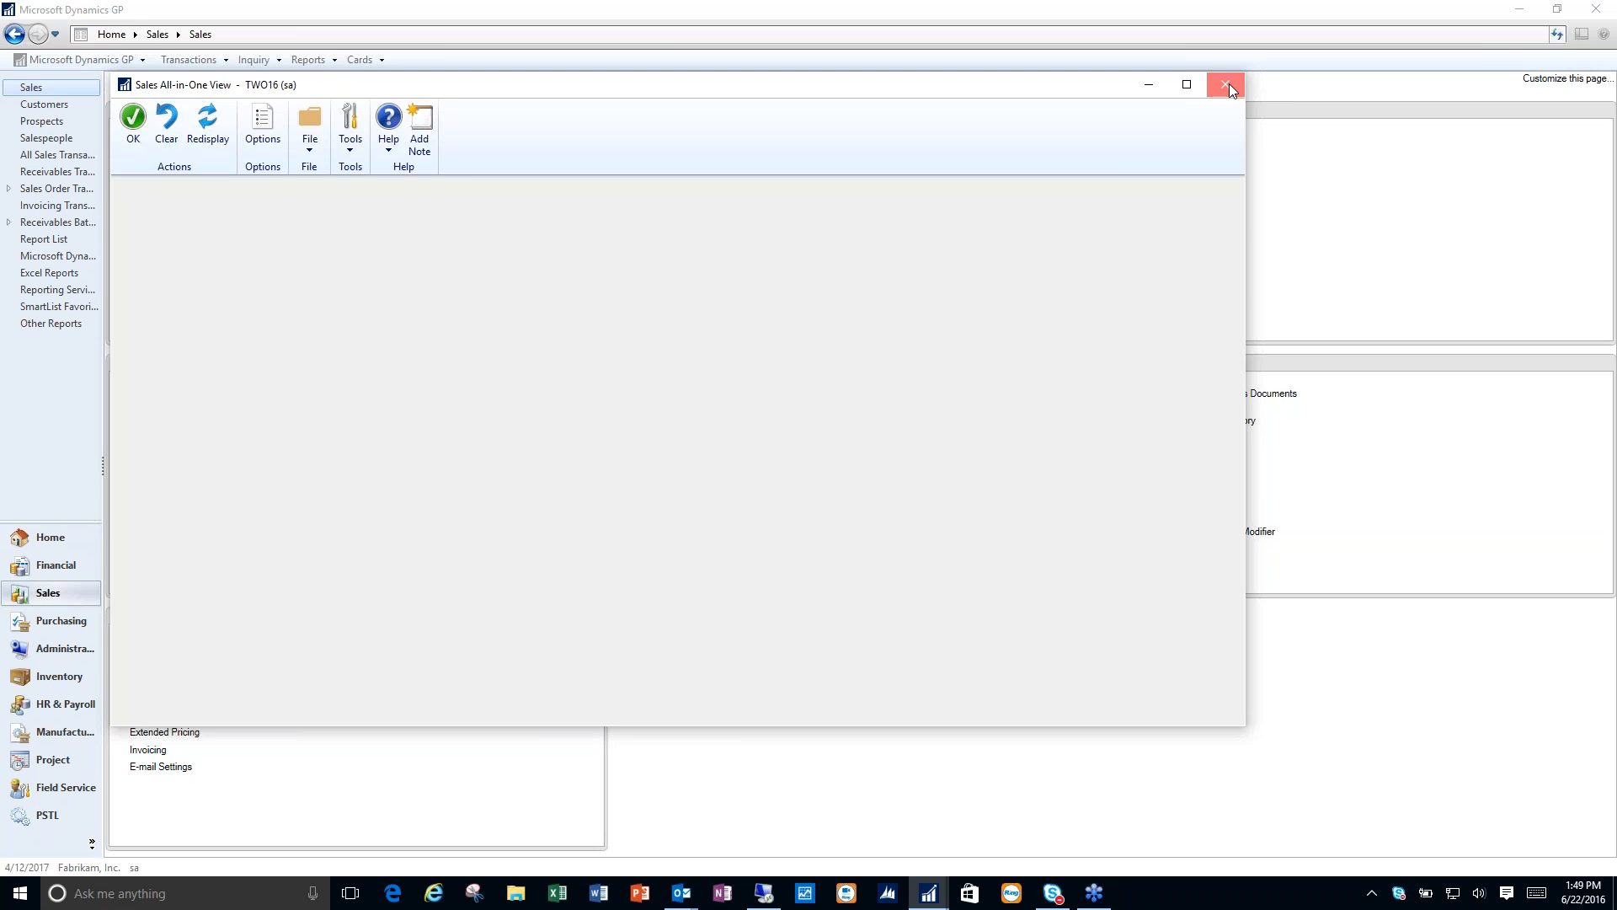
left_click(653, 100)
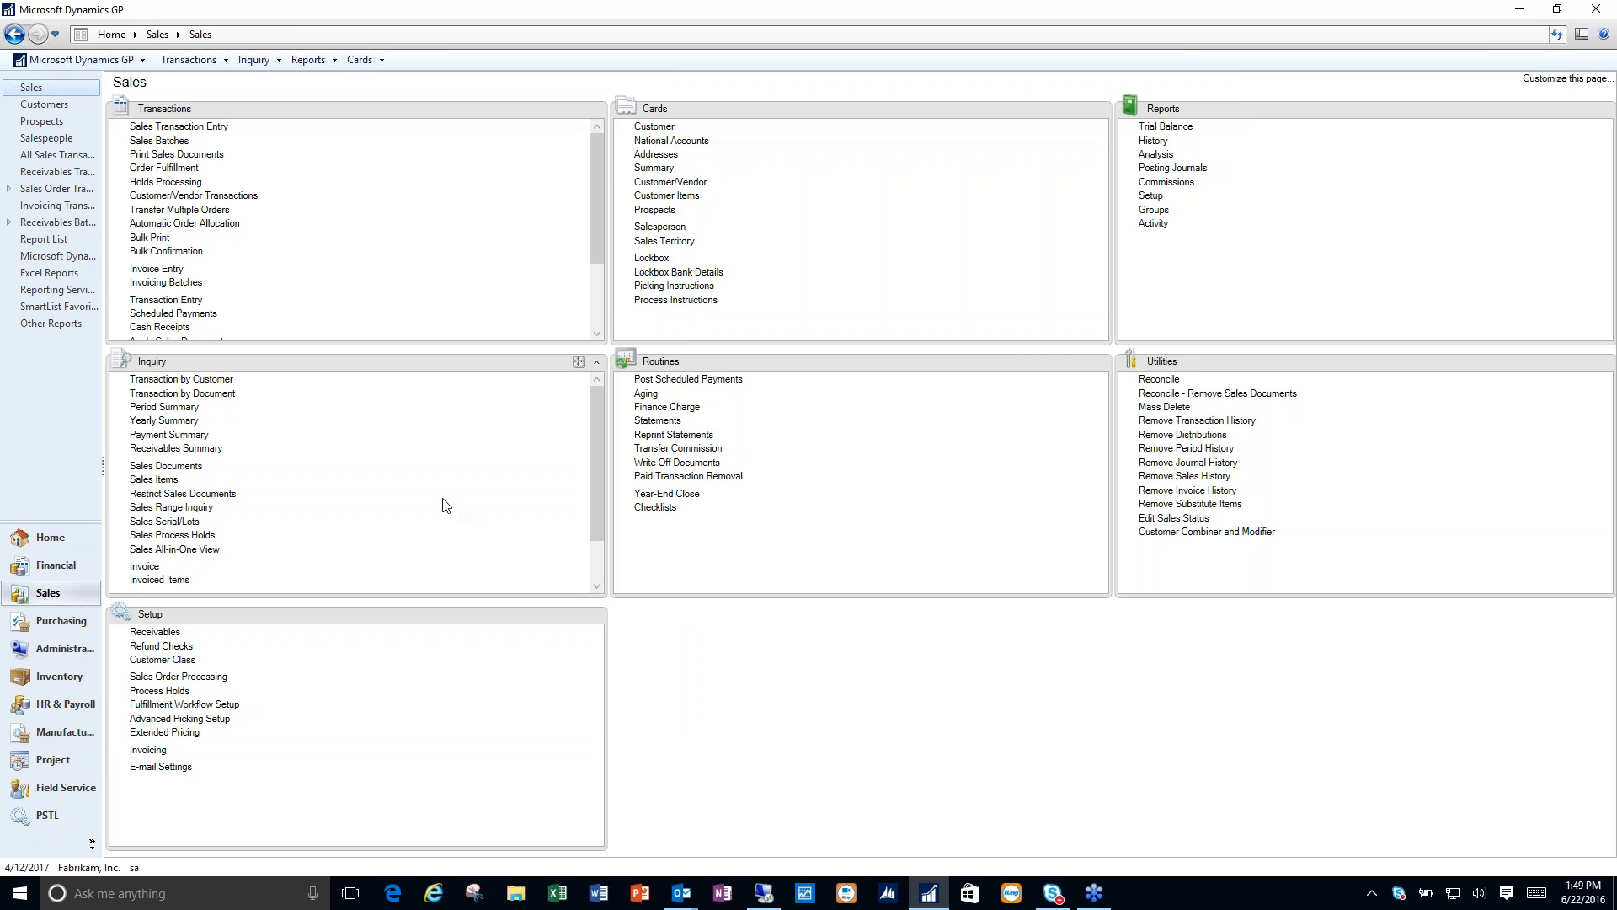
- Load Aaron Fitz Electrical in the Sales All-in-One View inquiry, view the $50.00 invoice dated 5/9/2017, and close the inquiry
left_click(180, 549)
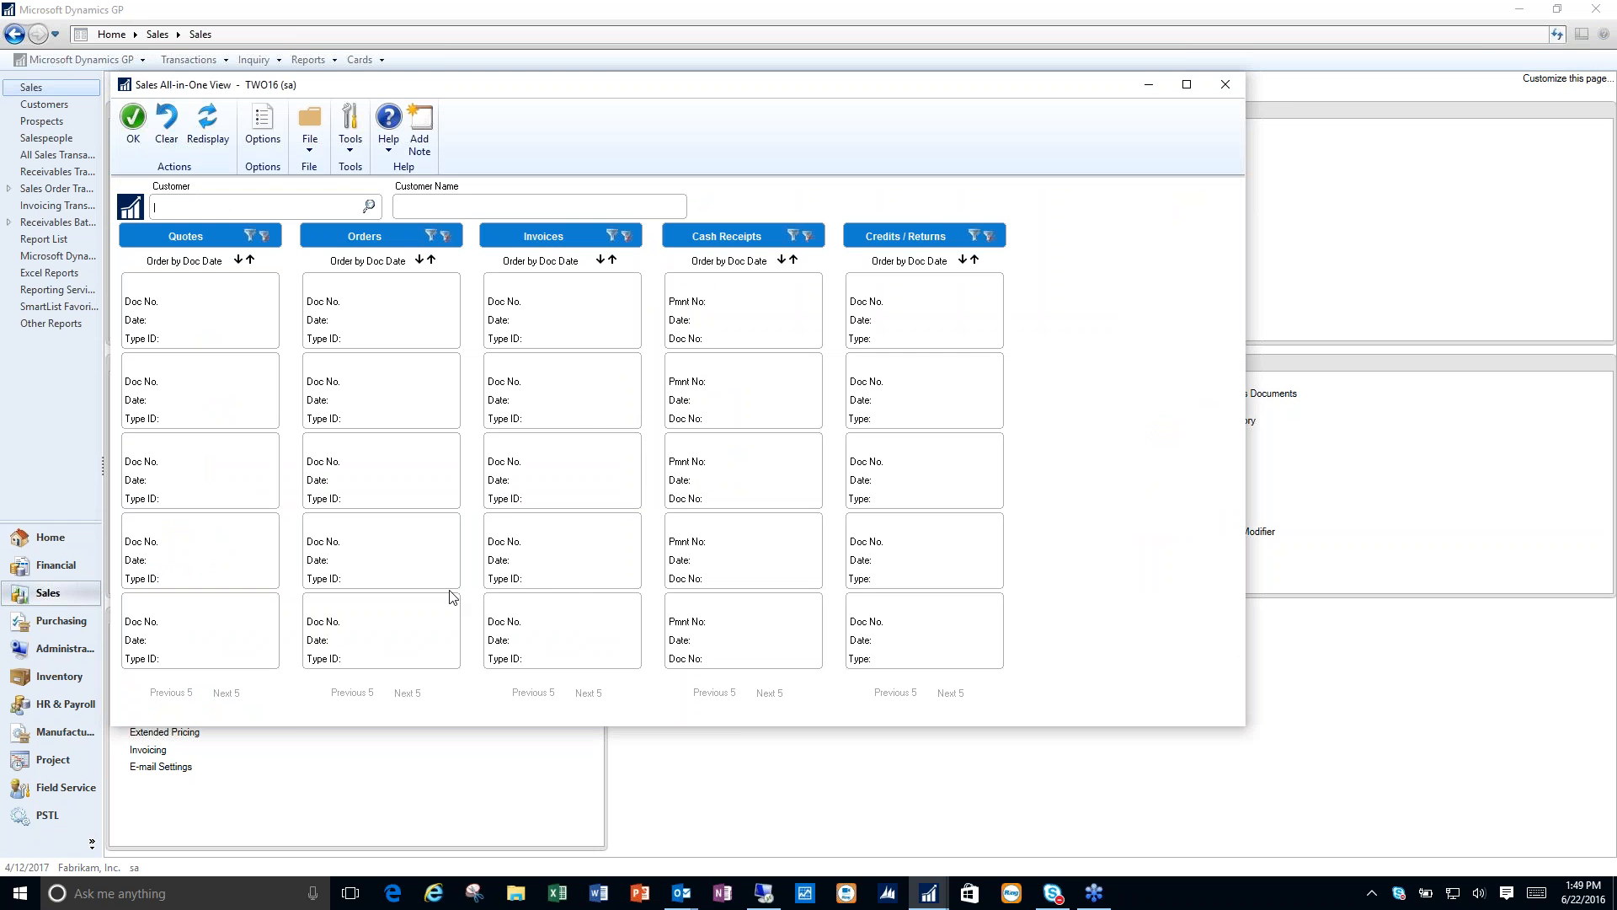
type("AARON")
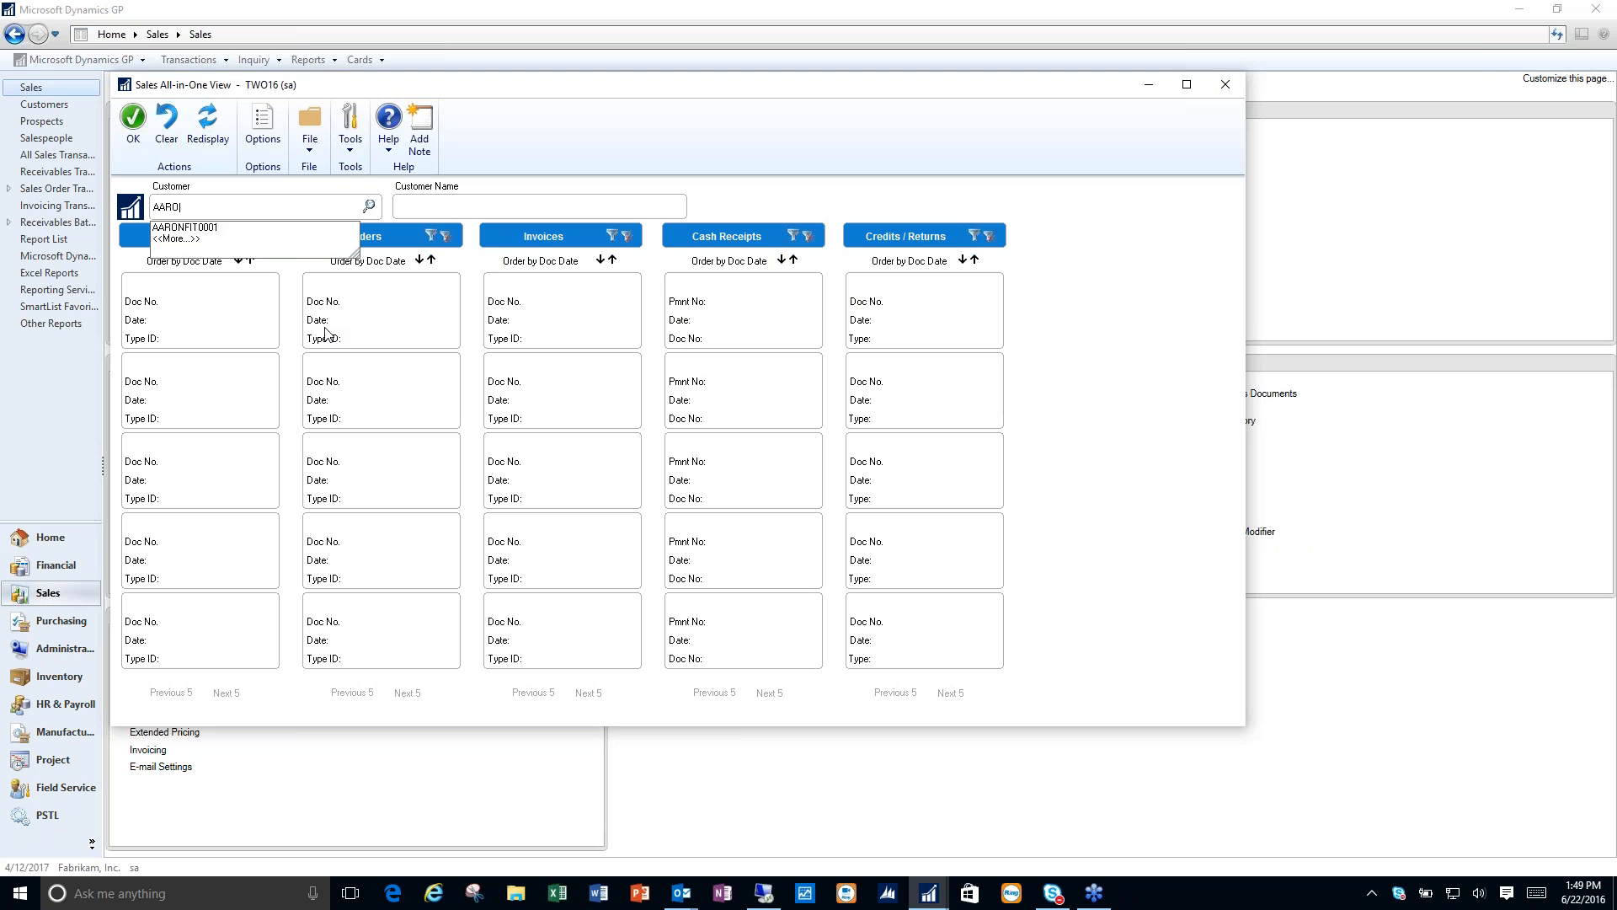
left_click(170, 229)
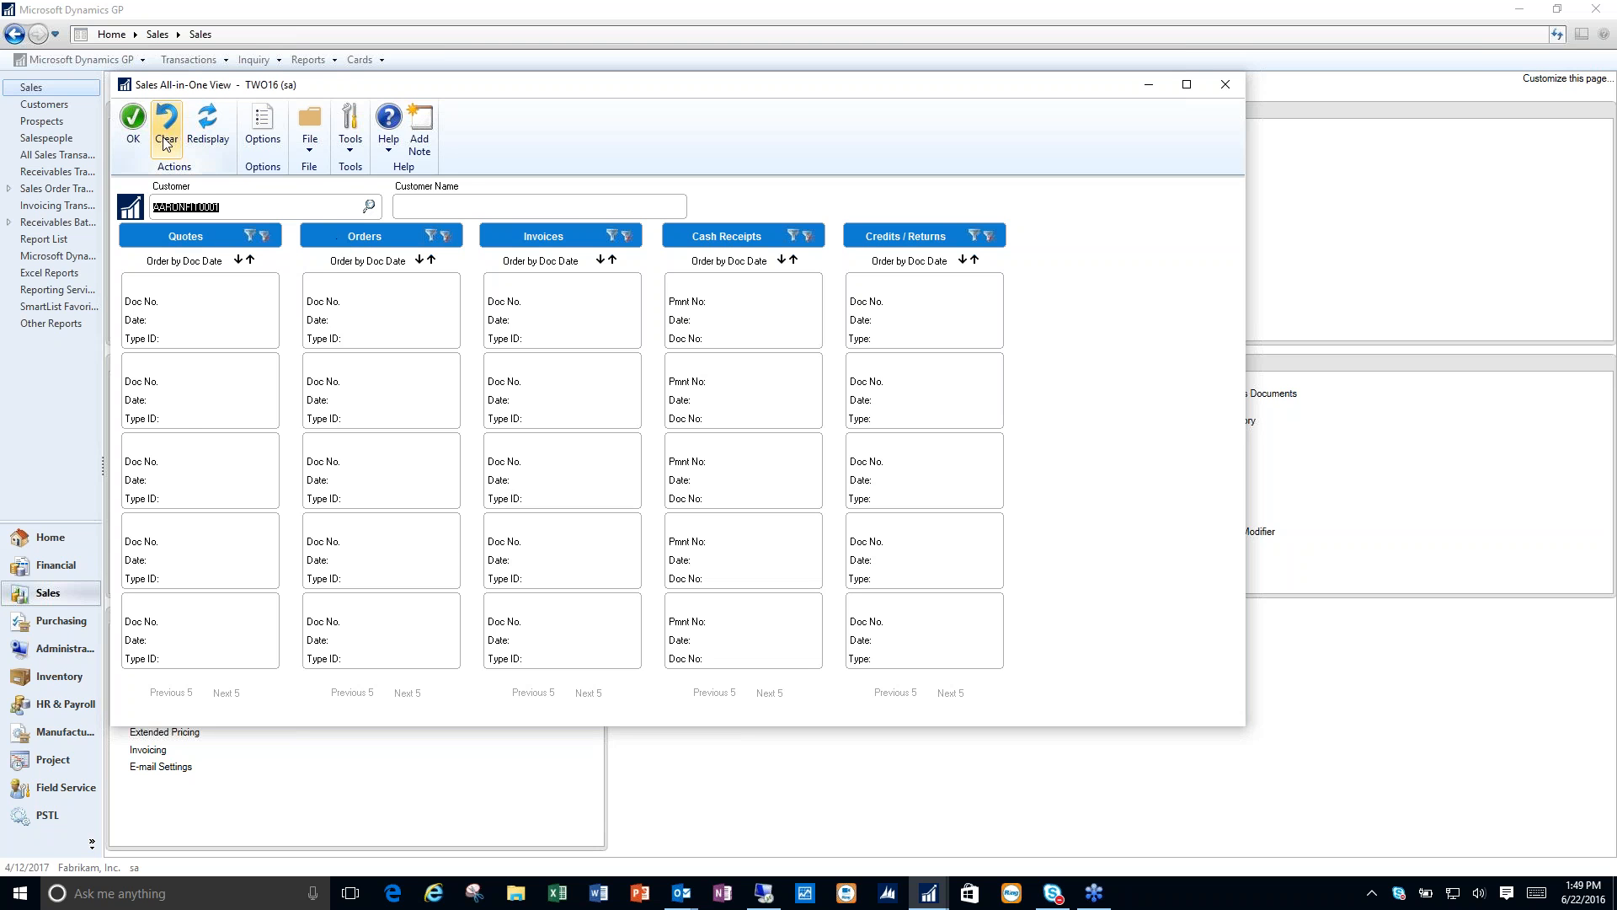
left_click(203, 119)
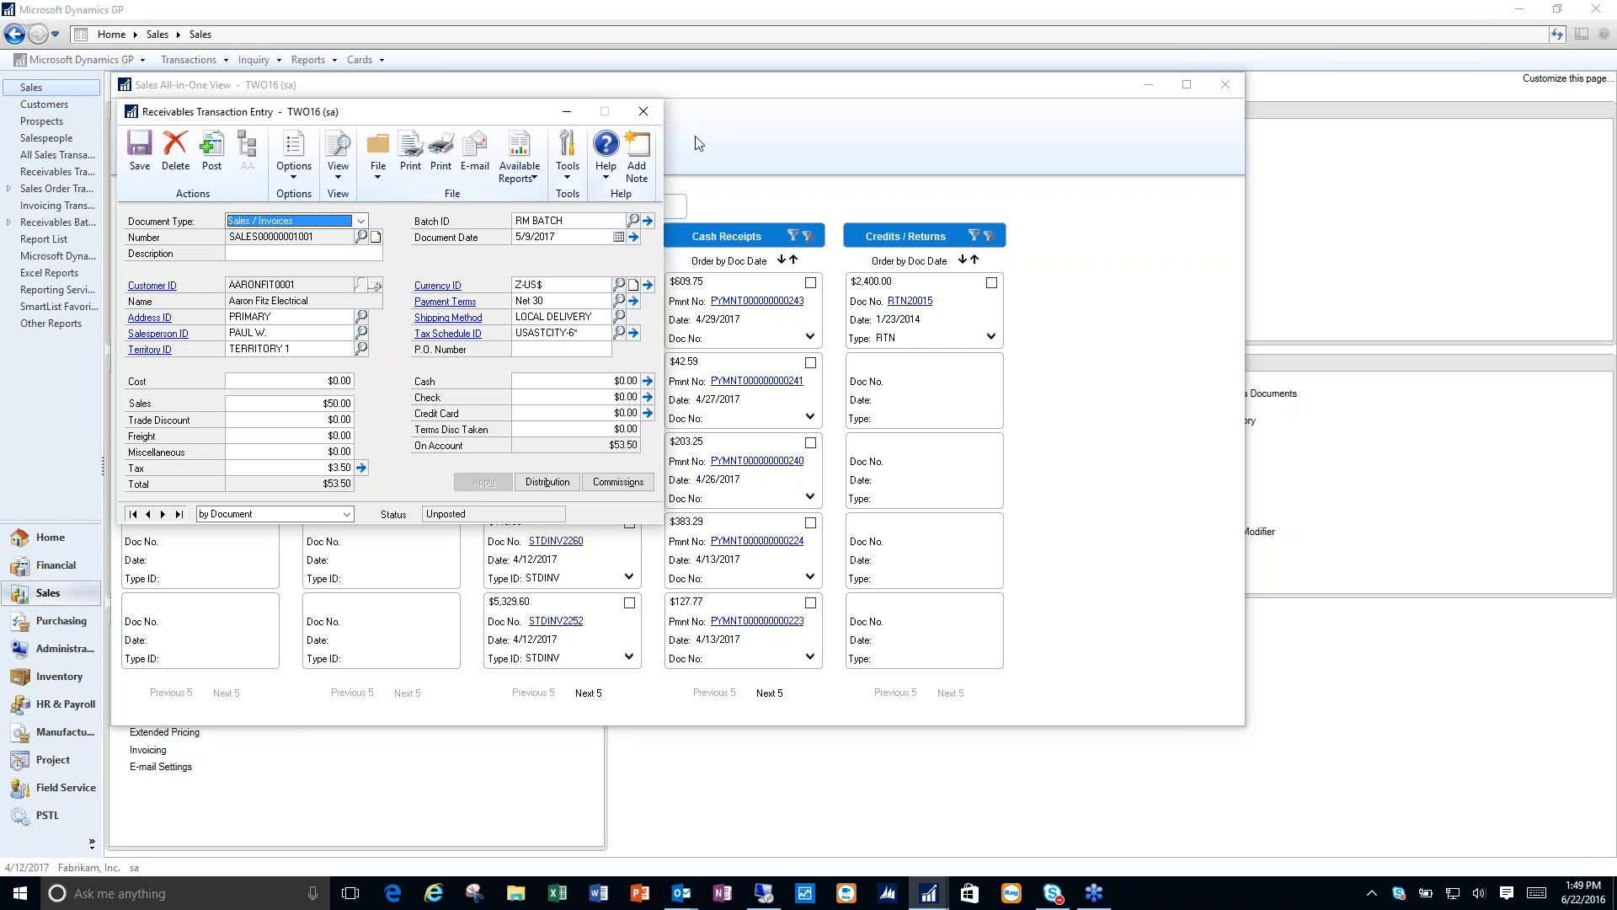
left_click(643, 112)
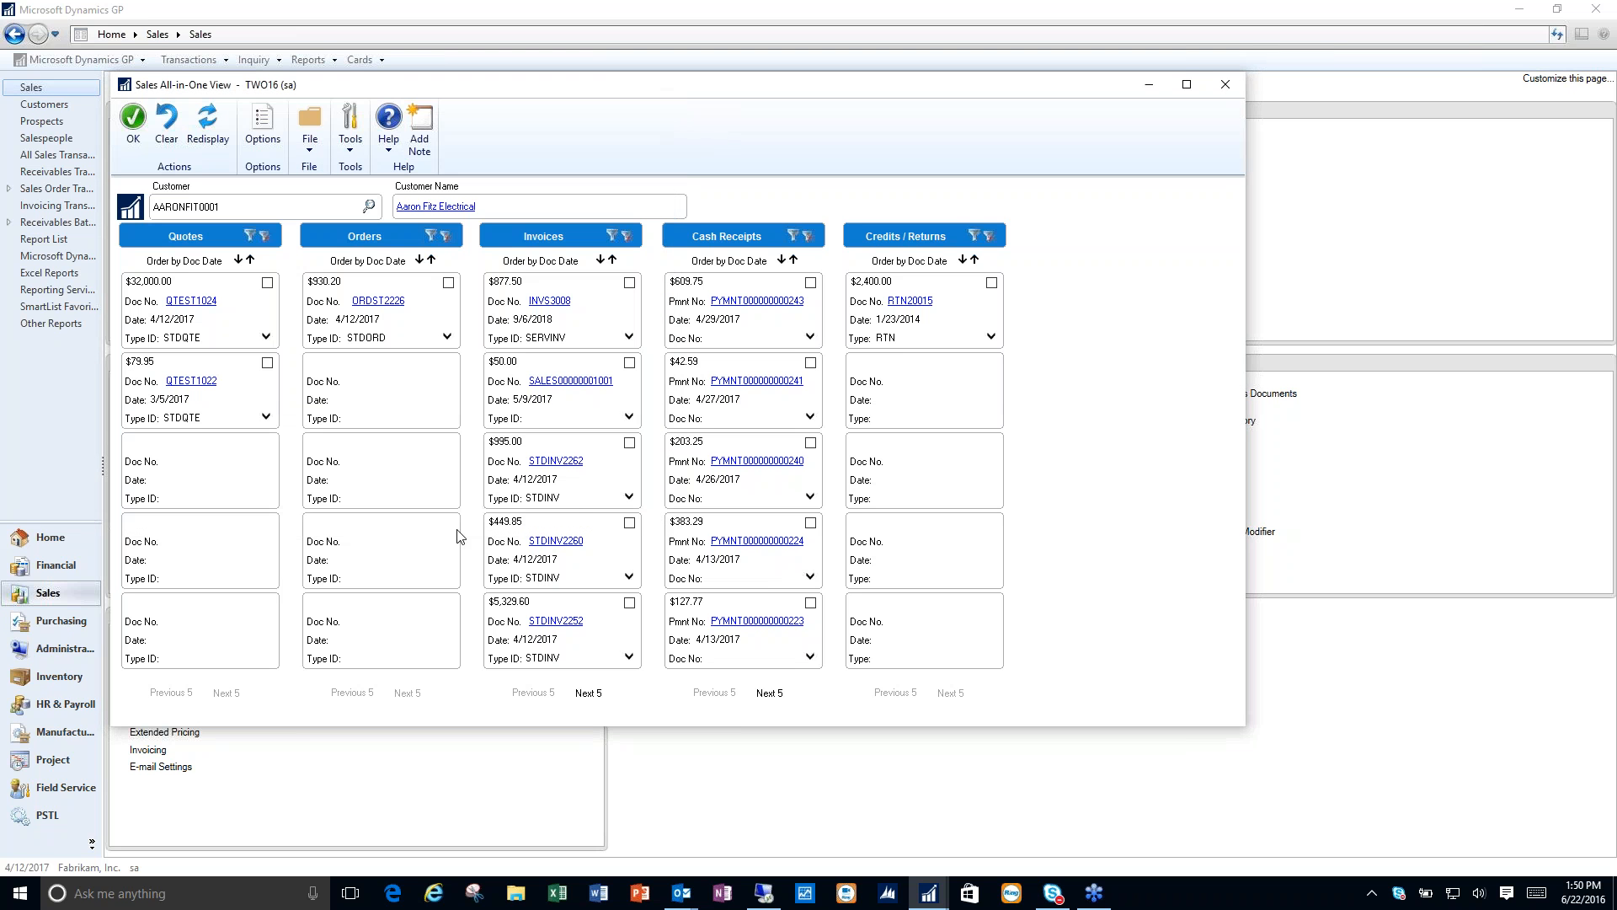
left_click(1225, 84)
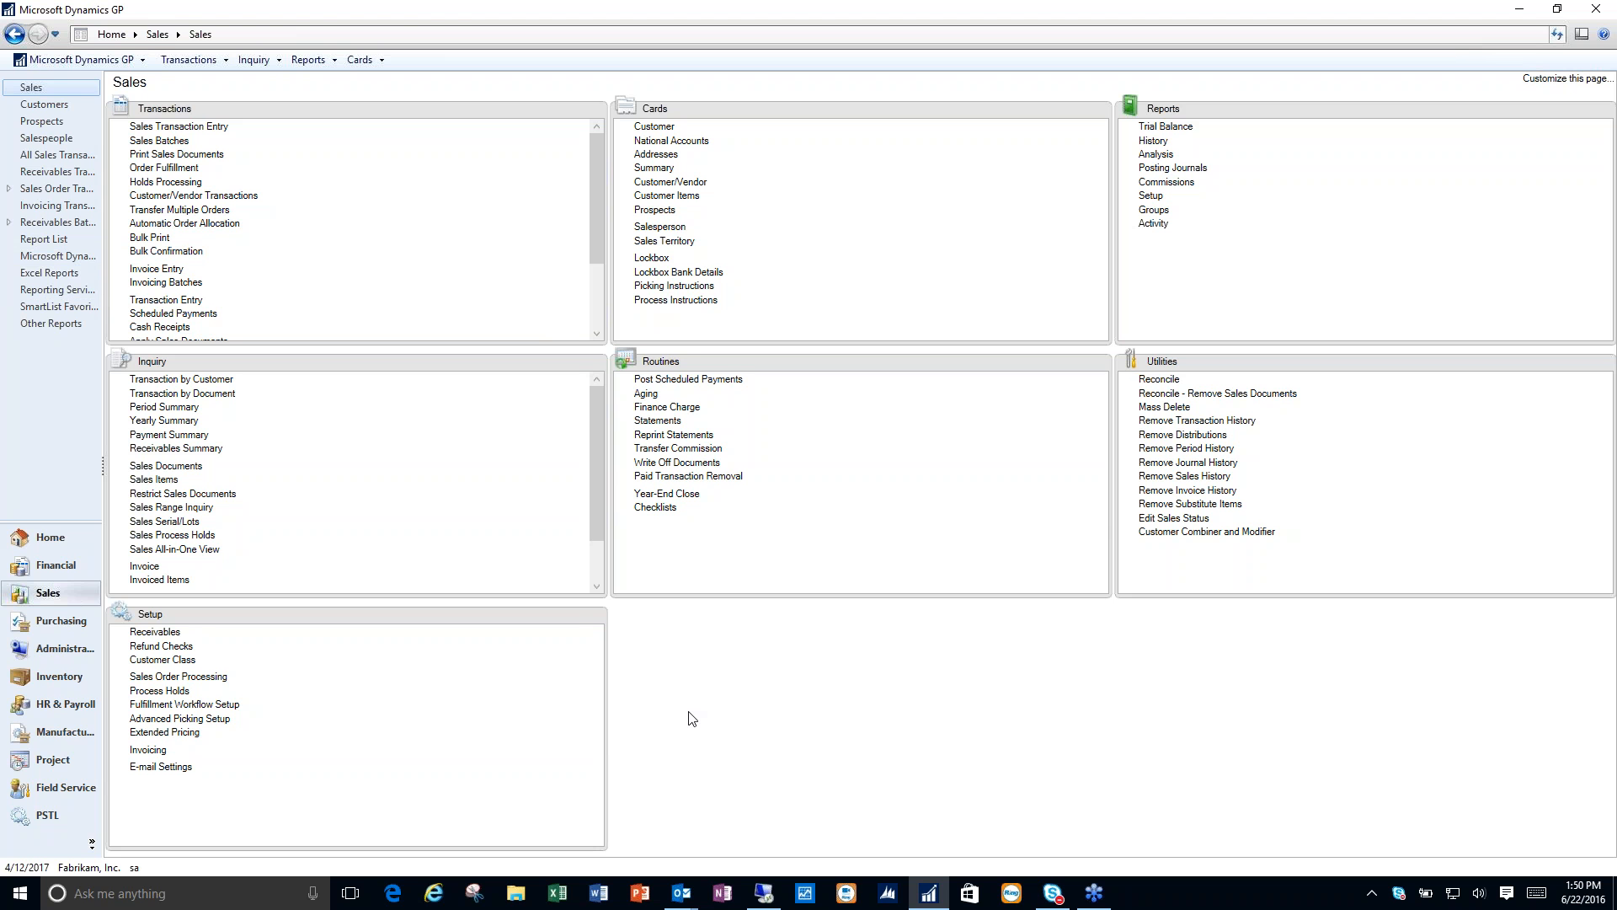
- Bring up the inventory item ACCS-CRD-12WH in Item Maintenance
left_click(61, 675)
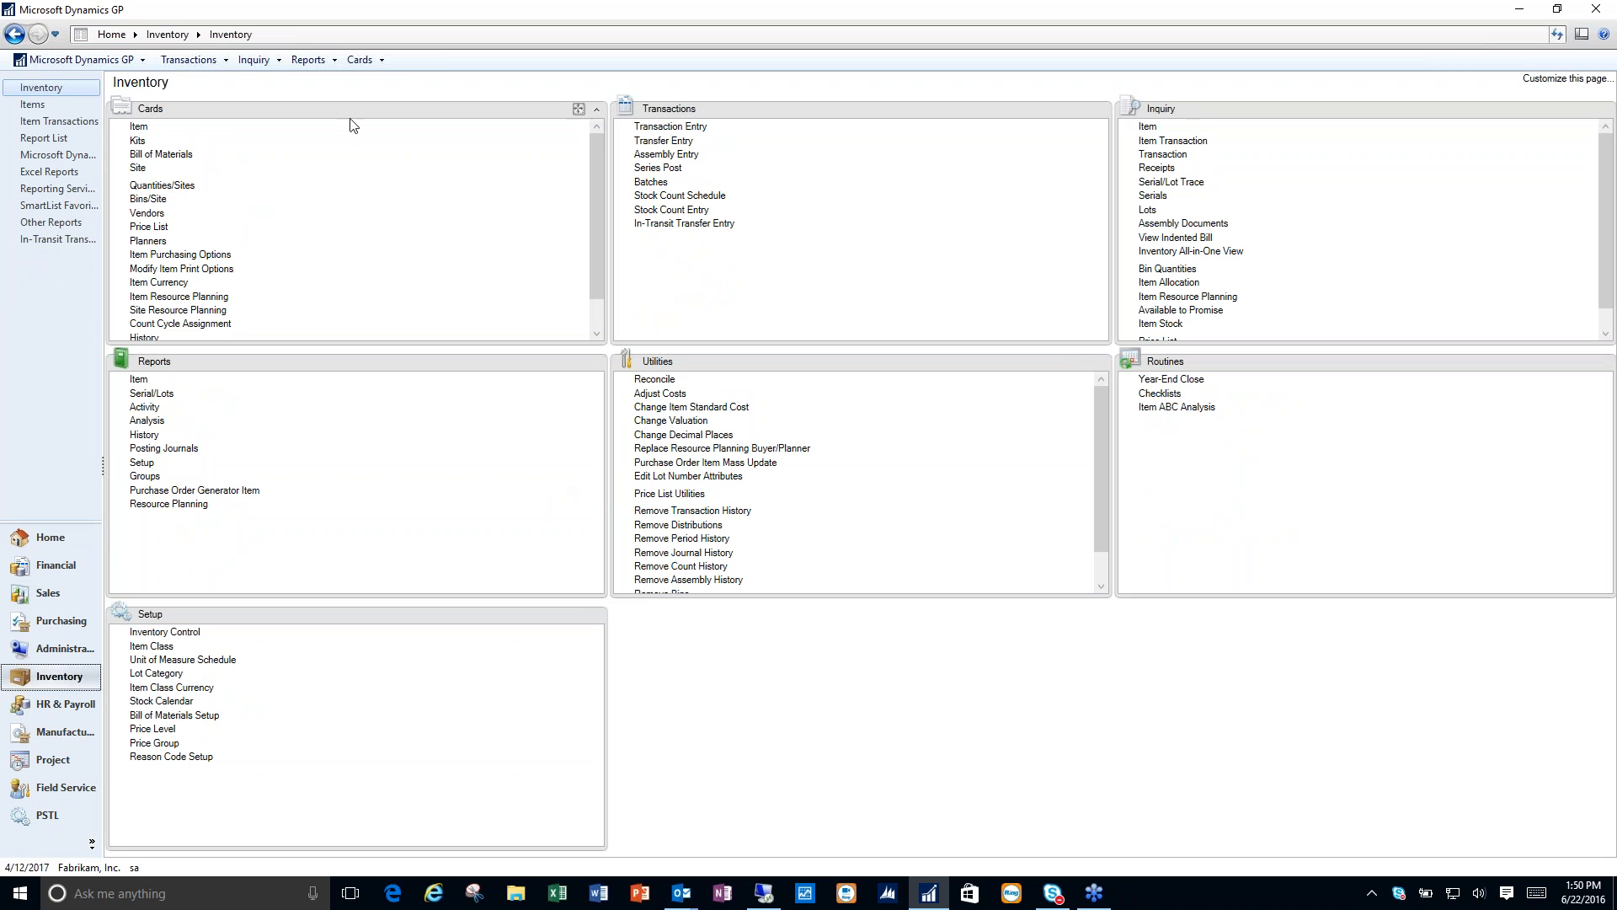
left_click(139, 127)
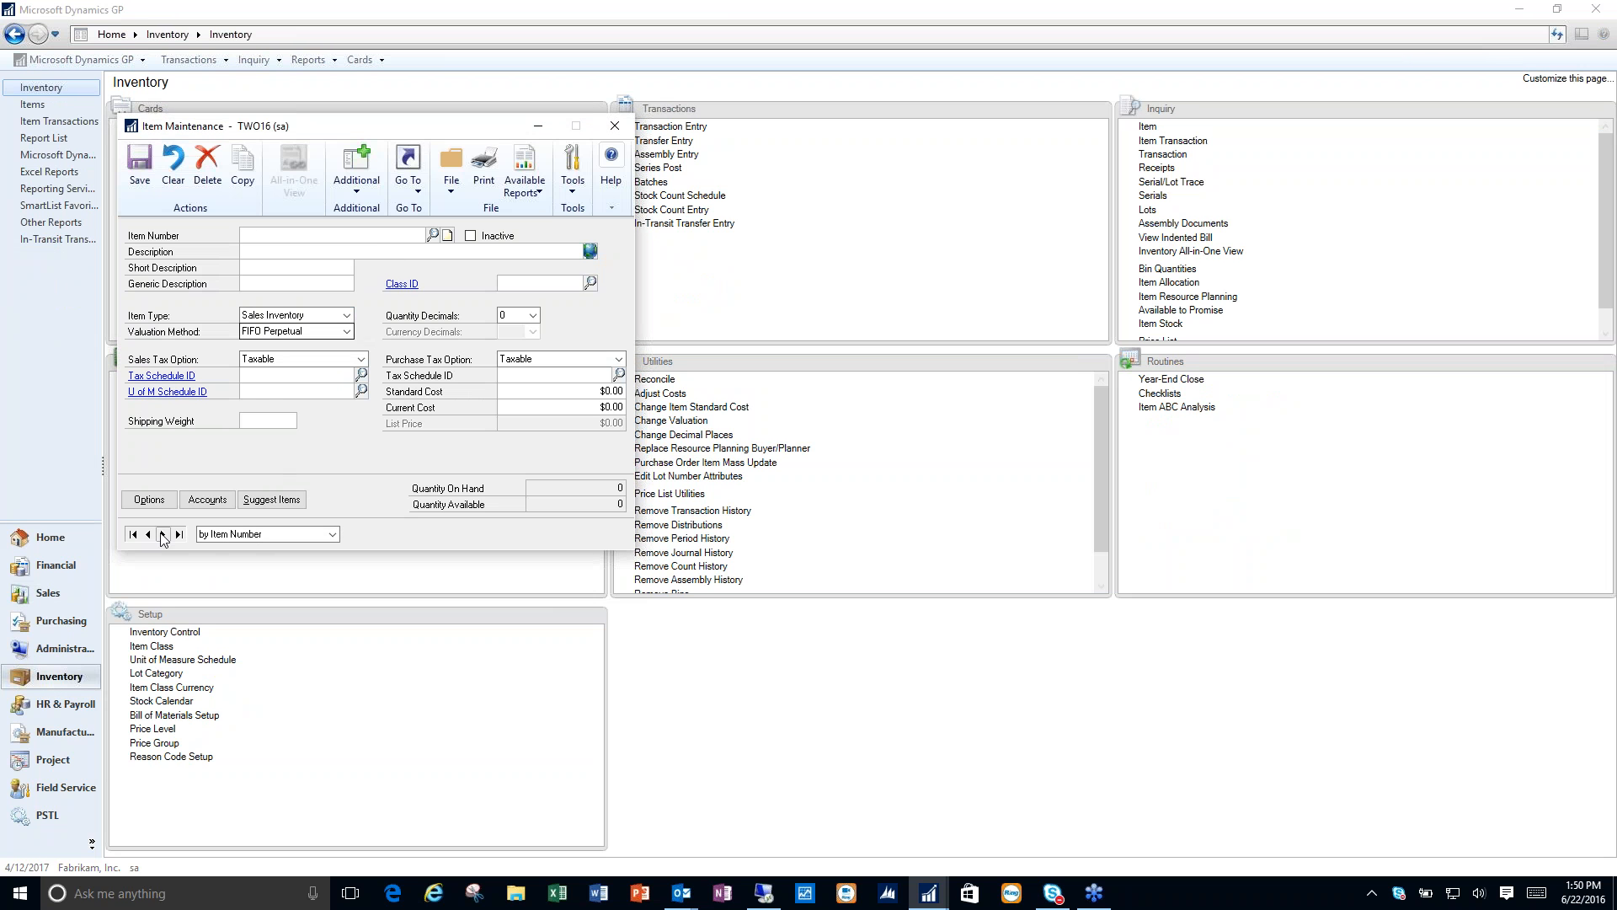
left_click(163, 535)
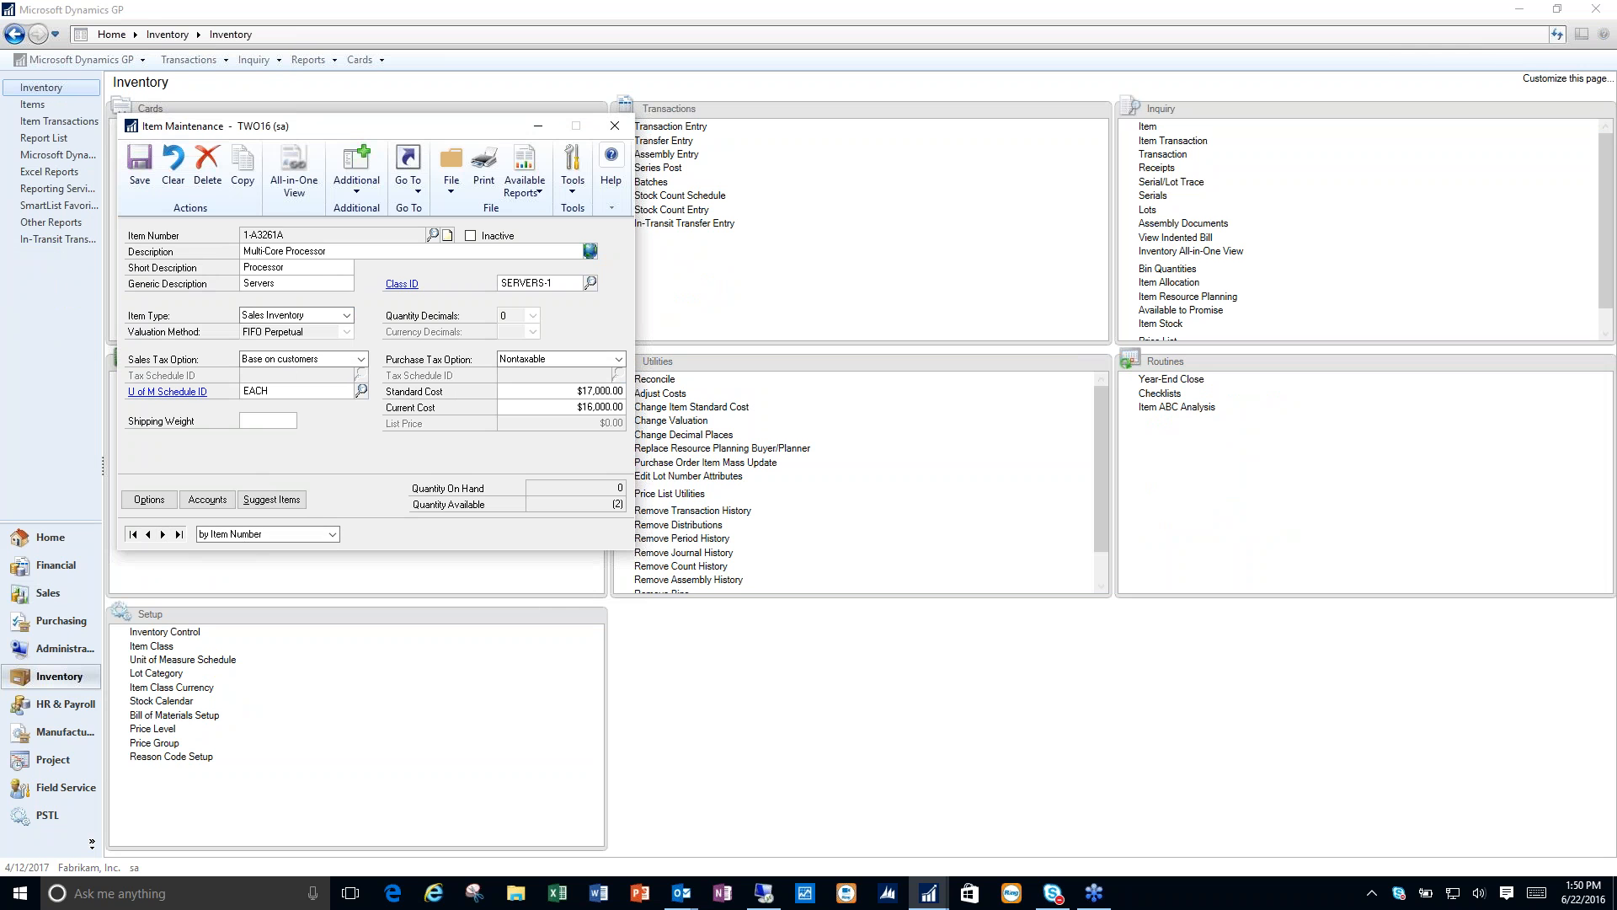
left_click(173, 166)
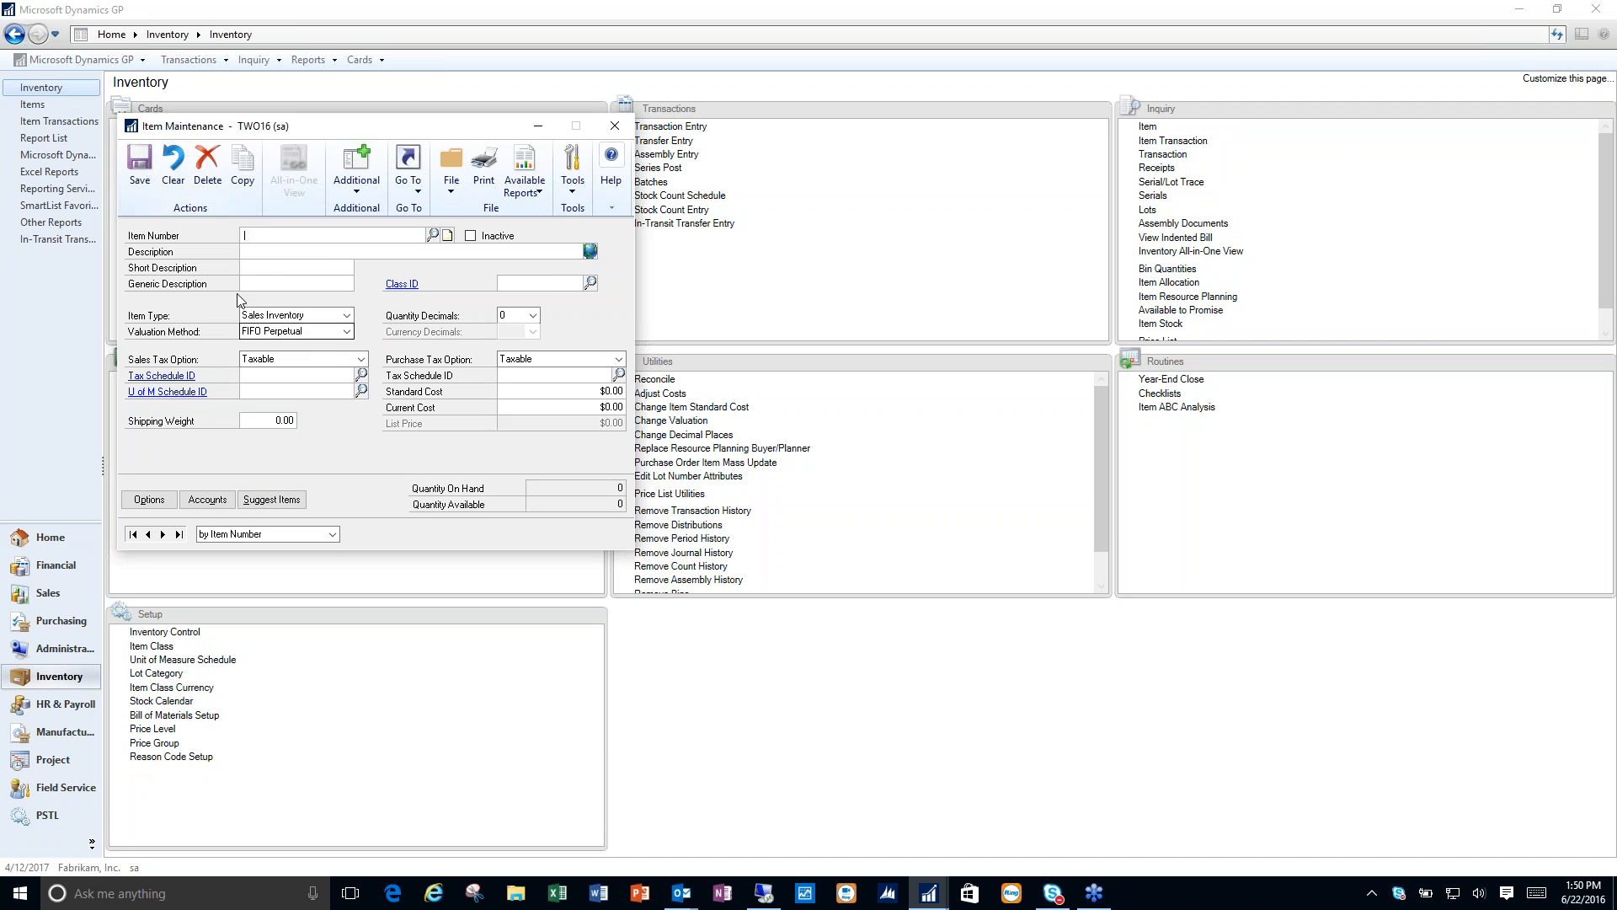
type("ACCS")
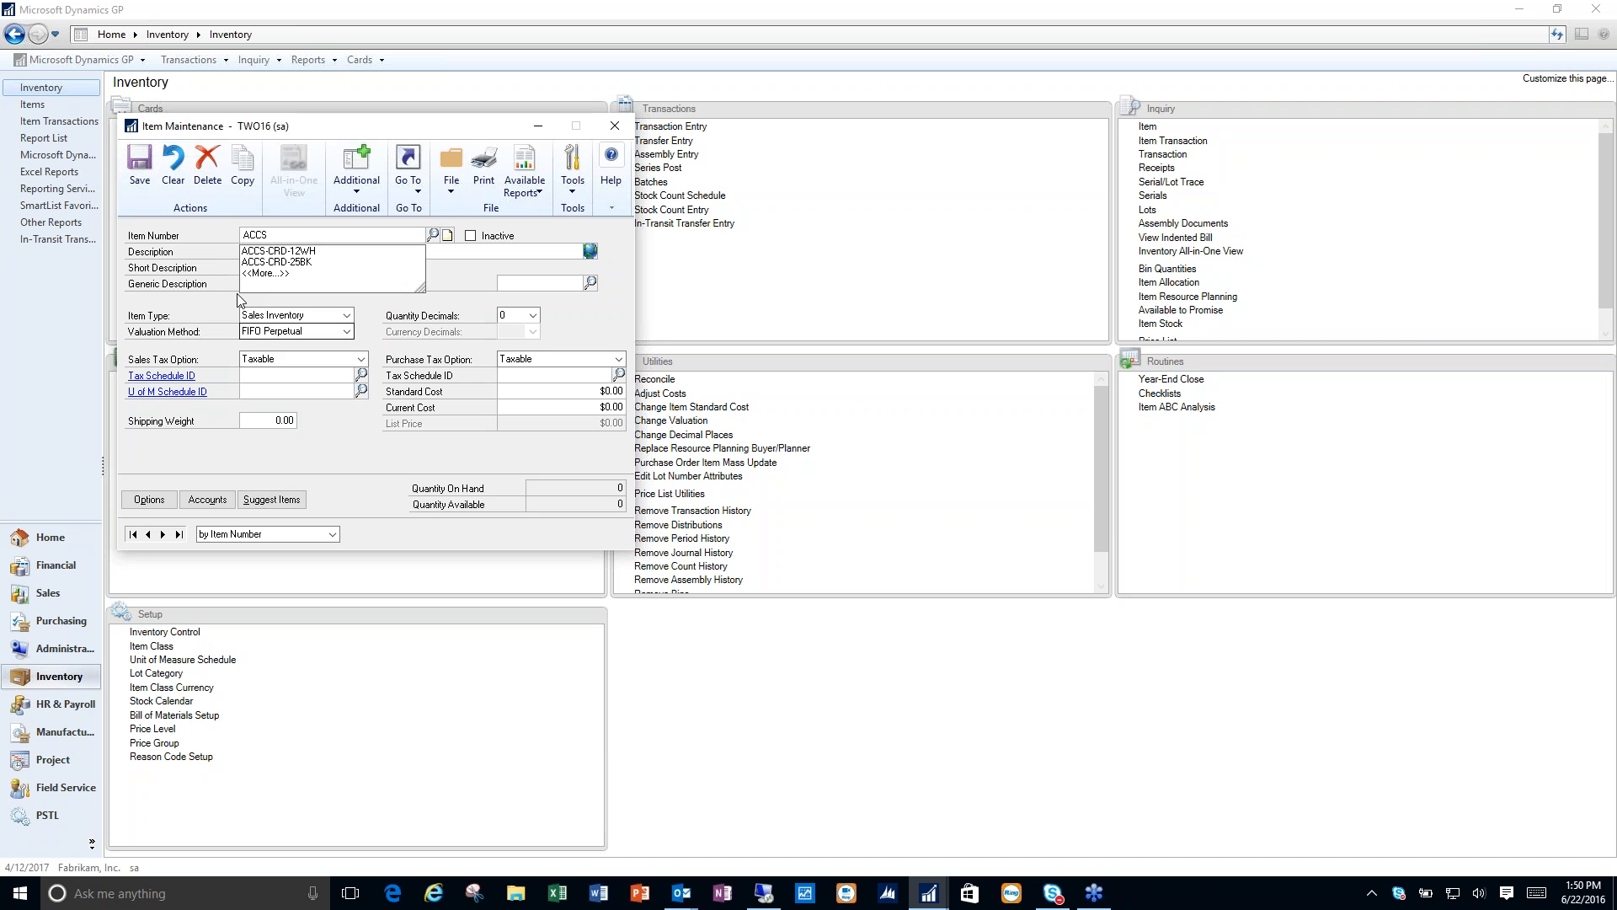
left_click(278, 251)
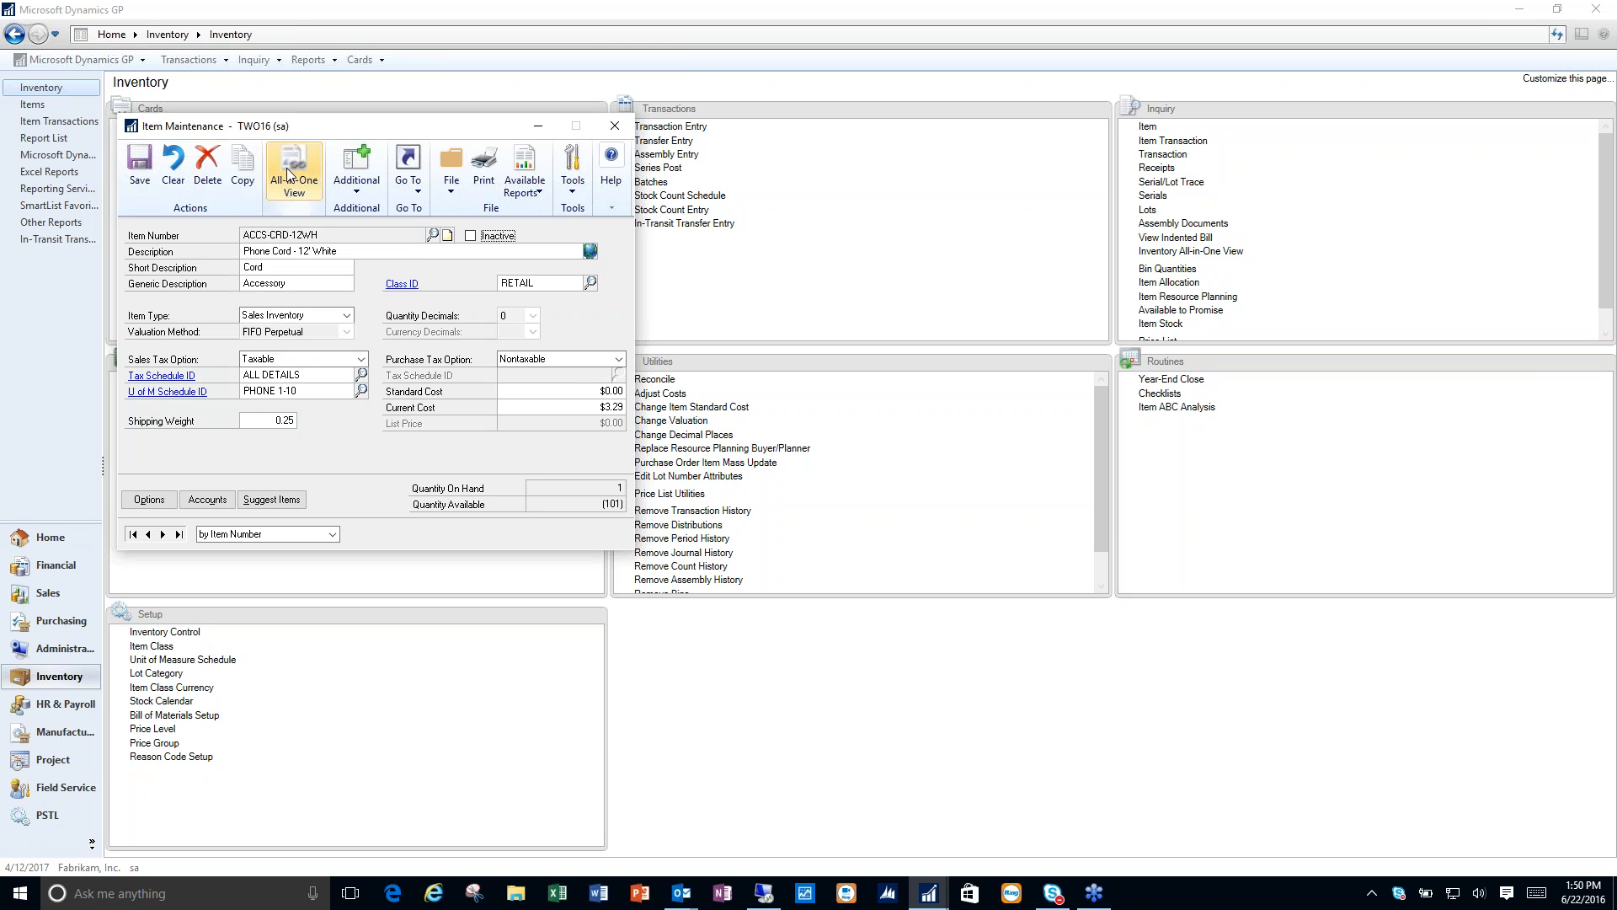
- Examine the Inventory All-in-One View for the phone cord item, including its site field, and close the inventory windows
left_click(287, 168)
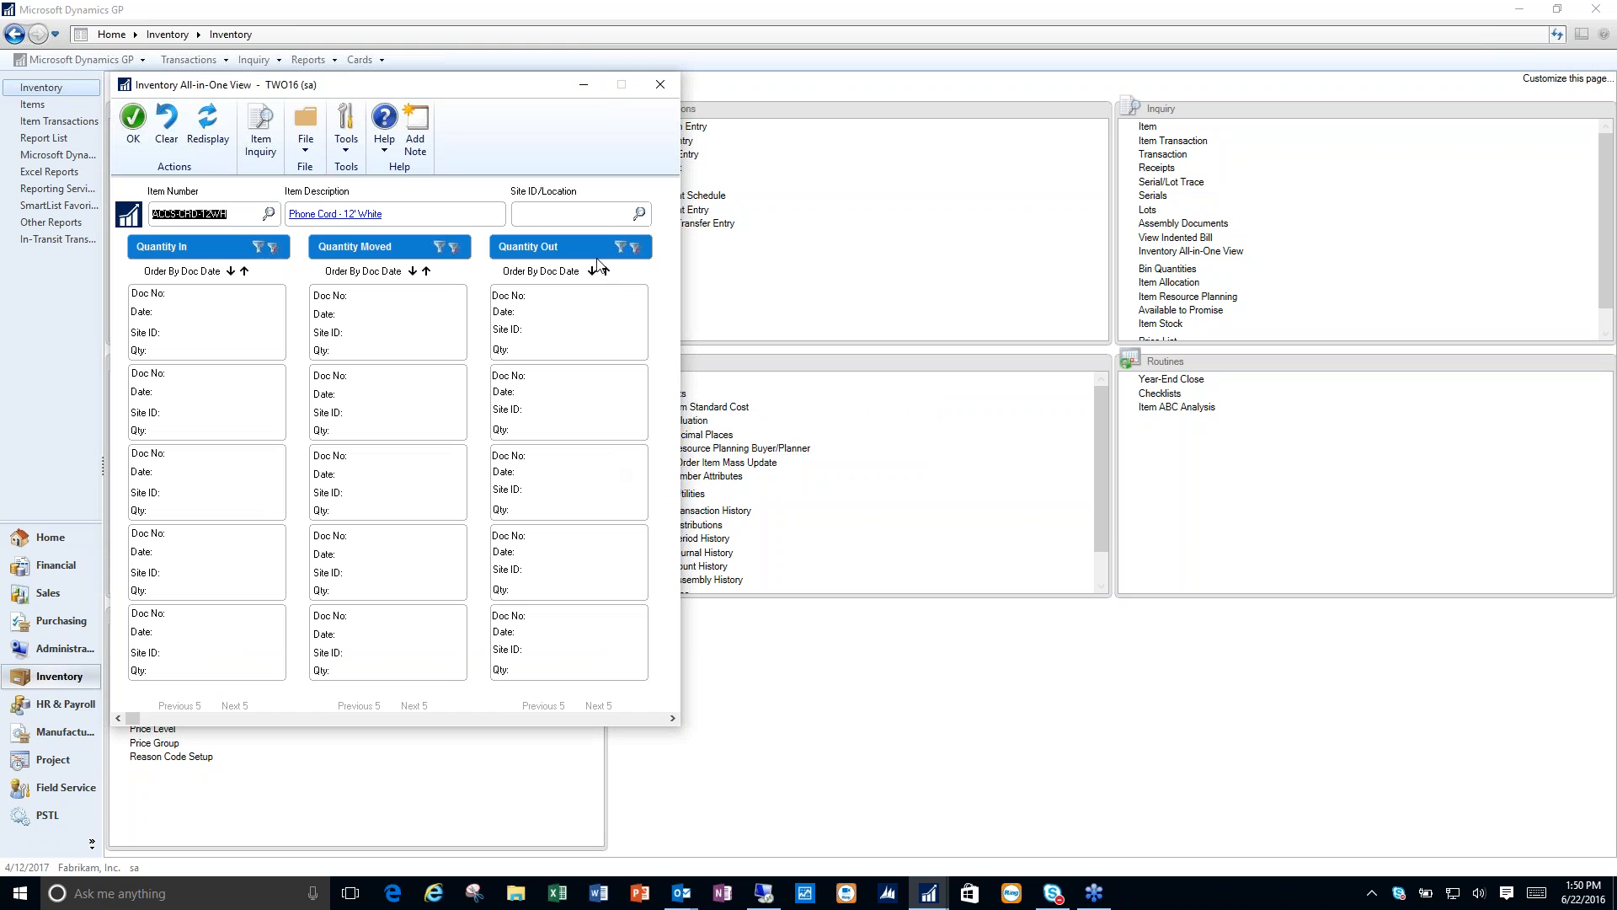
left_click(544, 219)
key("Tab")
left_click(659, 86)
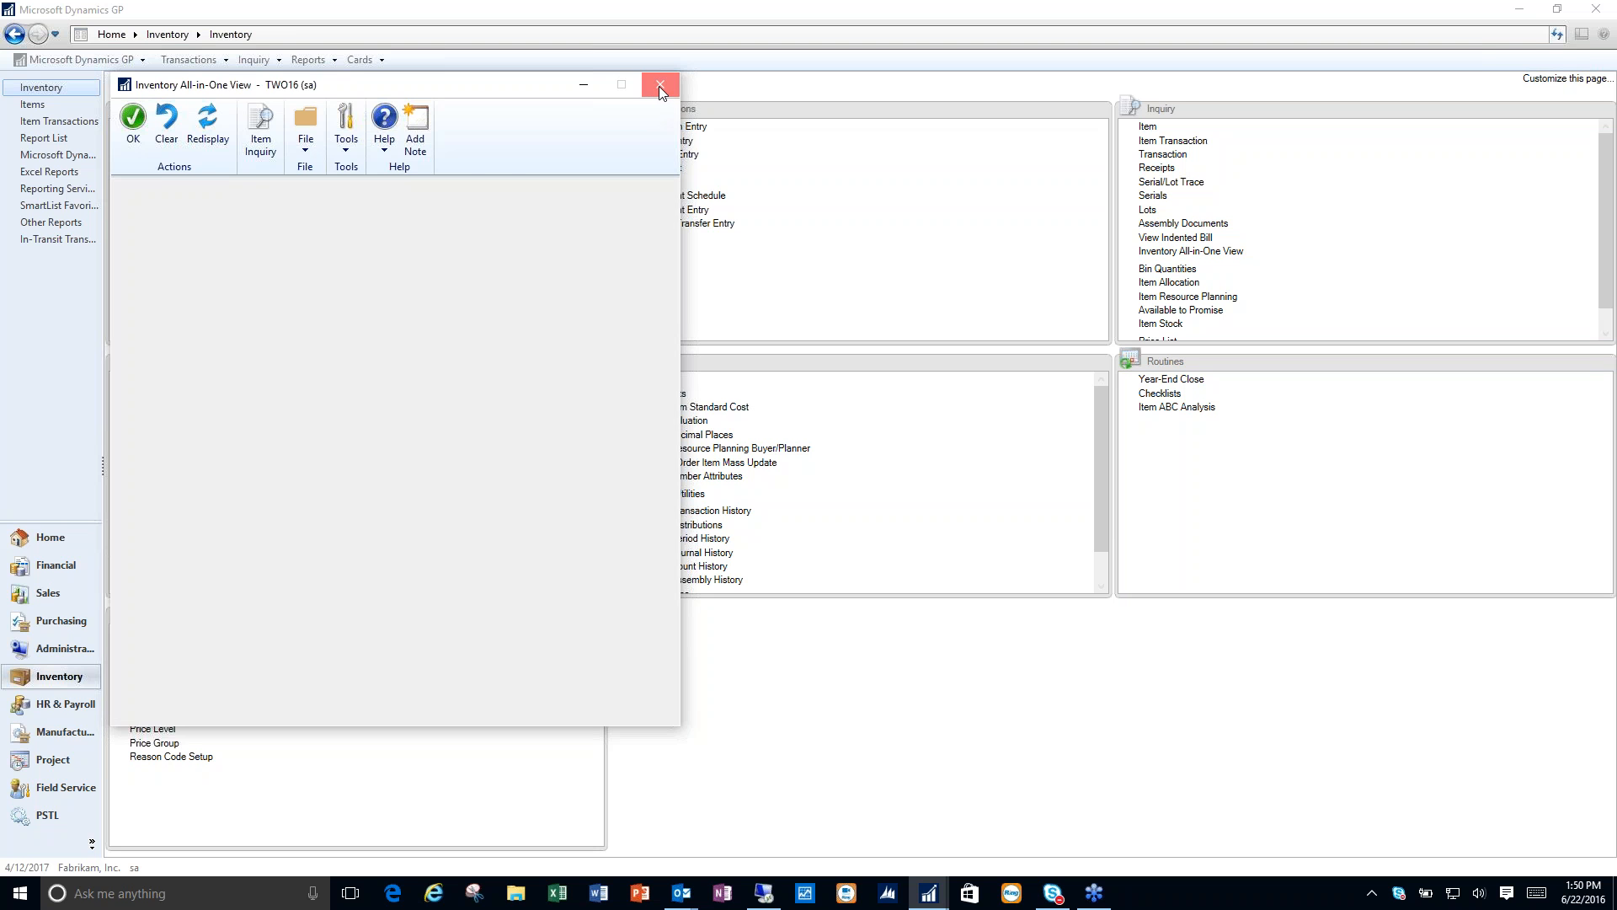
left_click(659, 82)
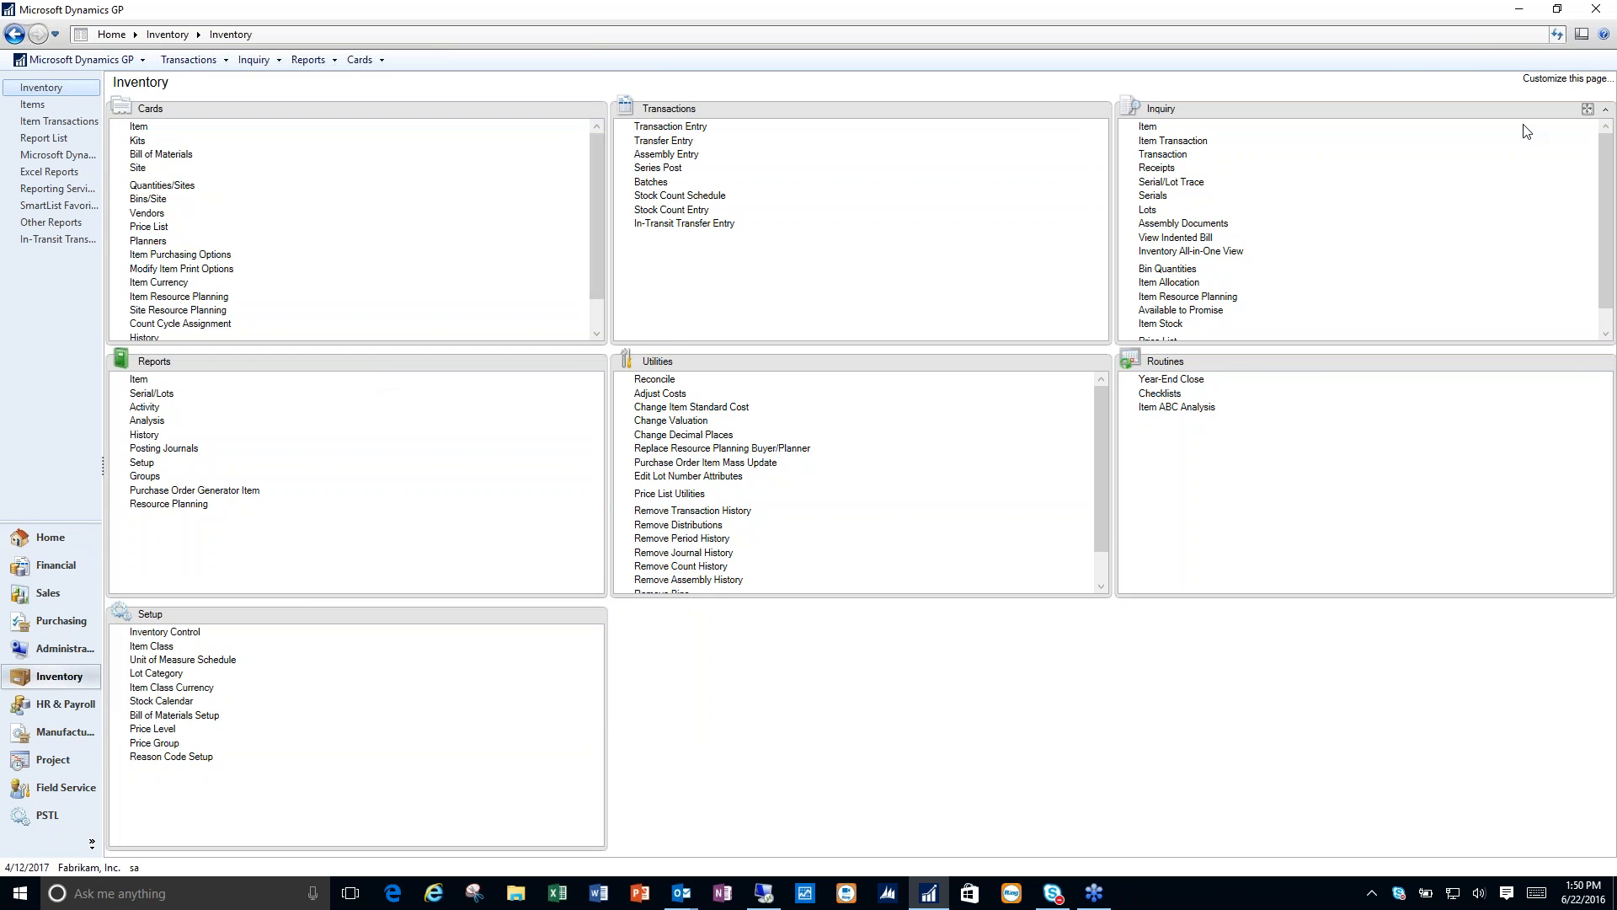
- From the home page, view the entry windows for a purchase requisition and an expense report, closing each
left_click(80, 540)
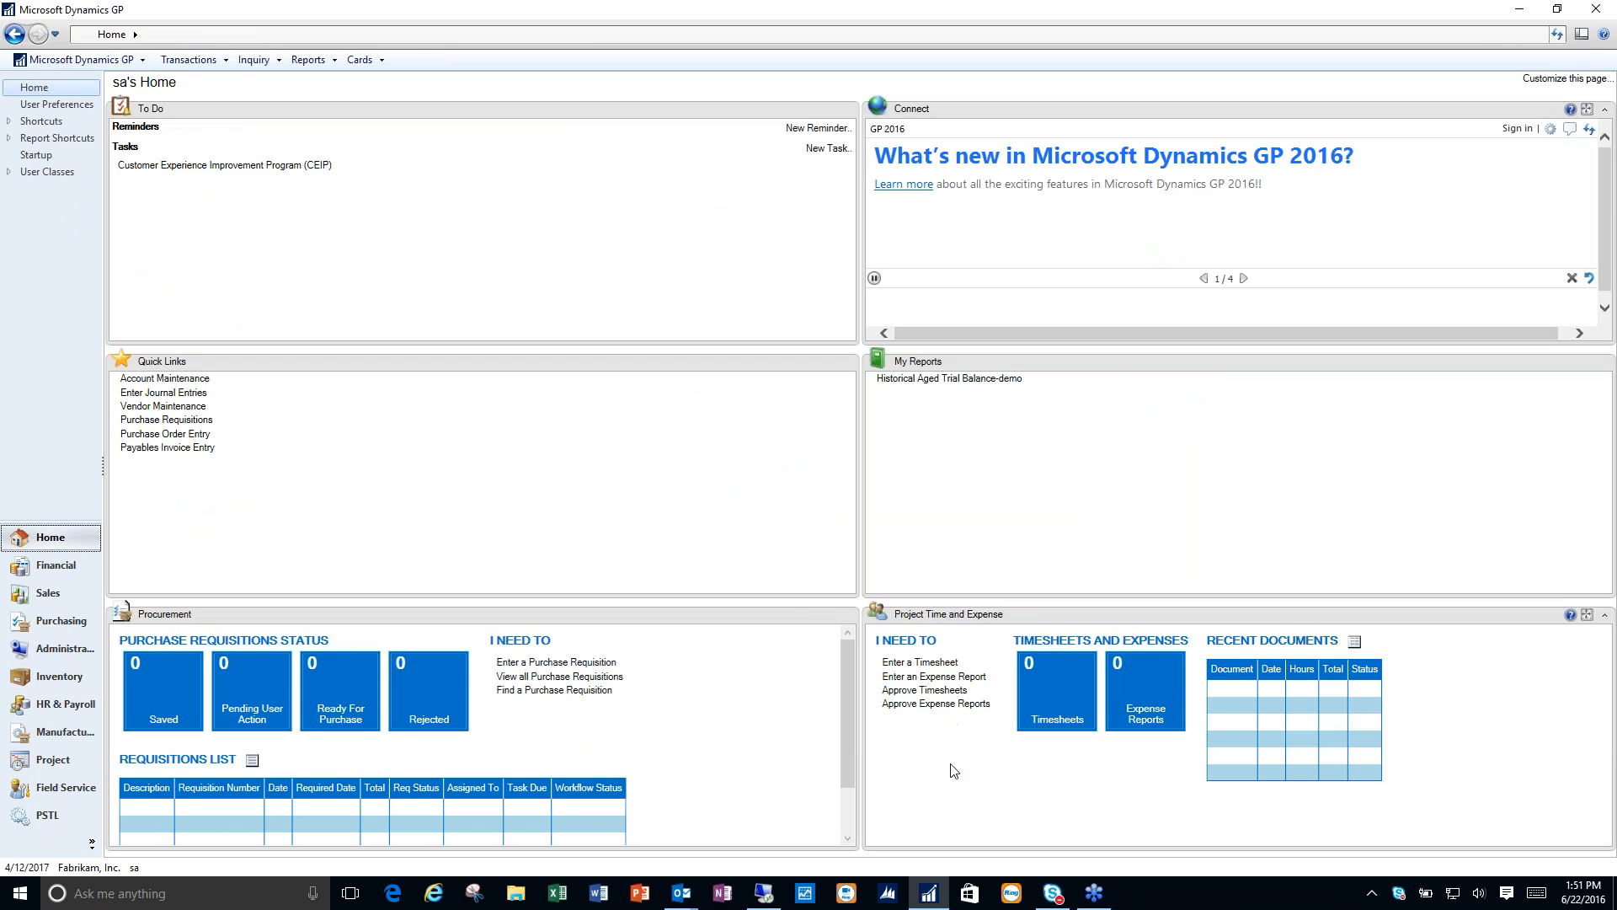
left_click(552, 664)
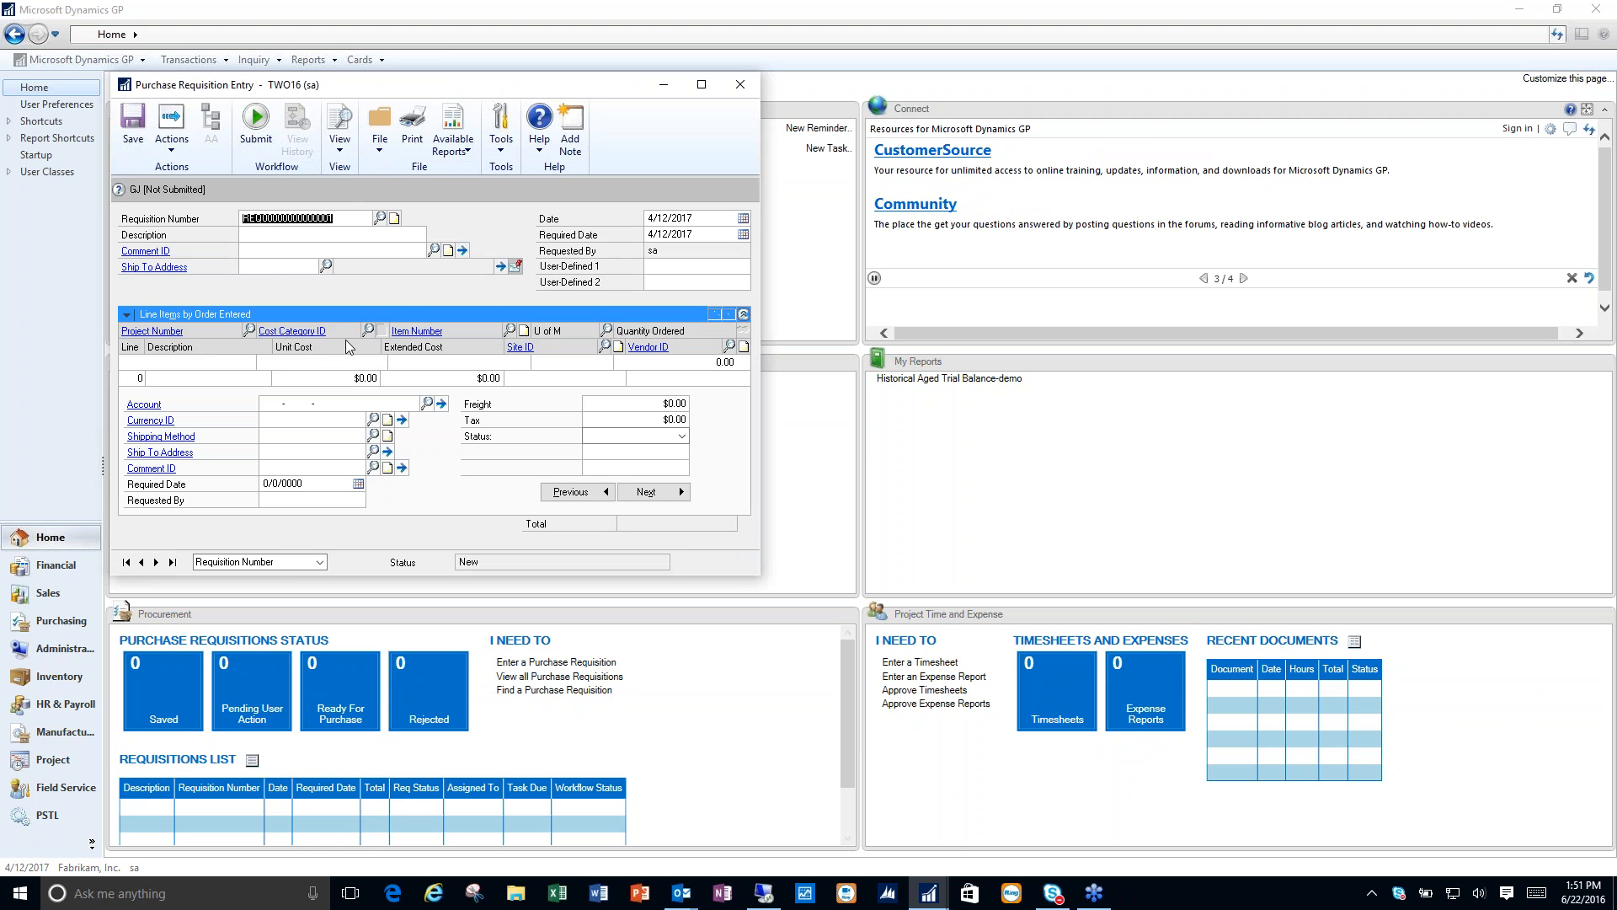
left_click(740, 84)
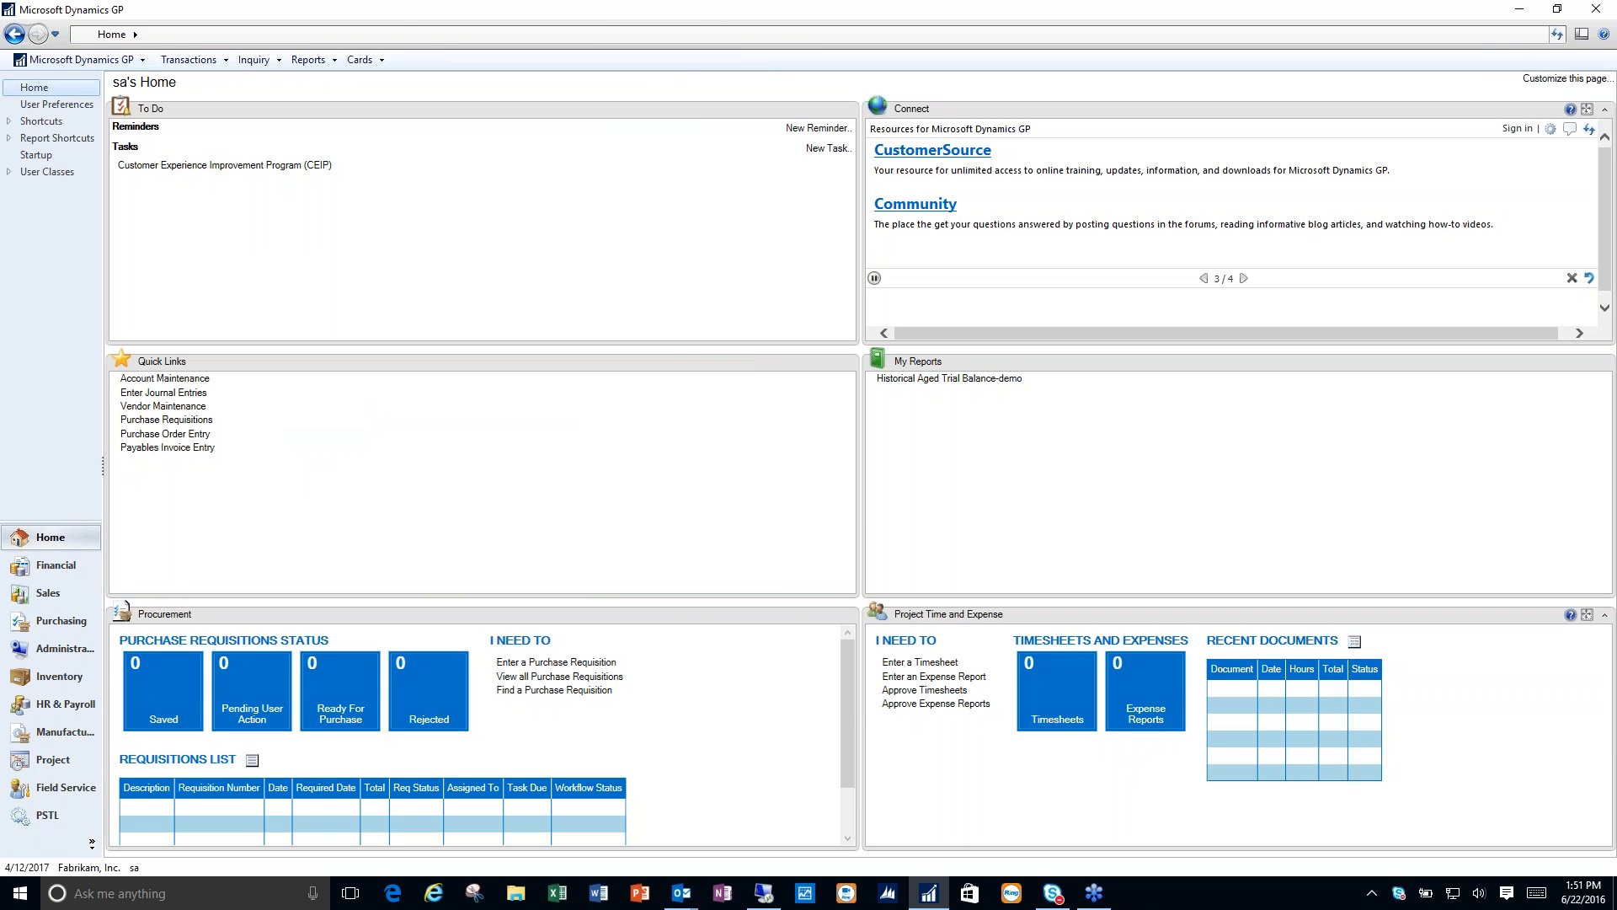
left_click(929, 677)
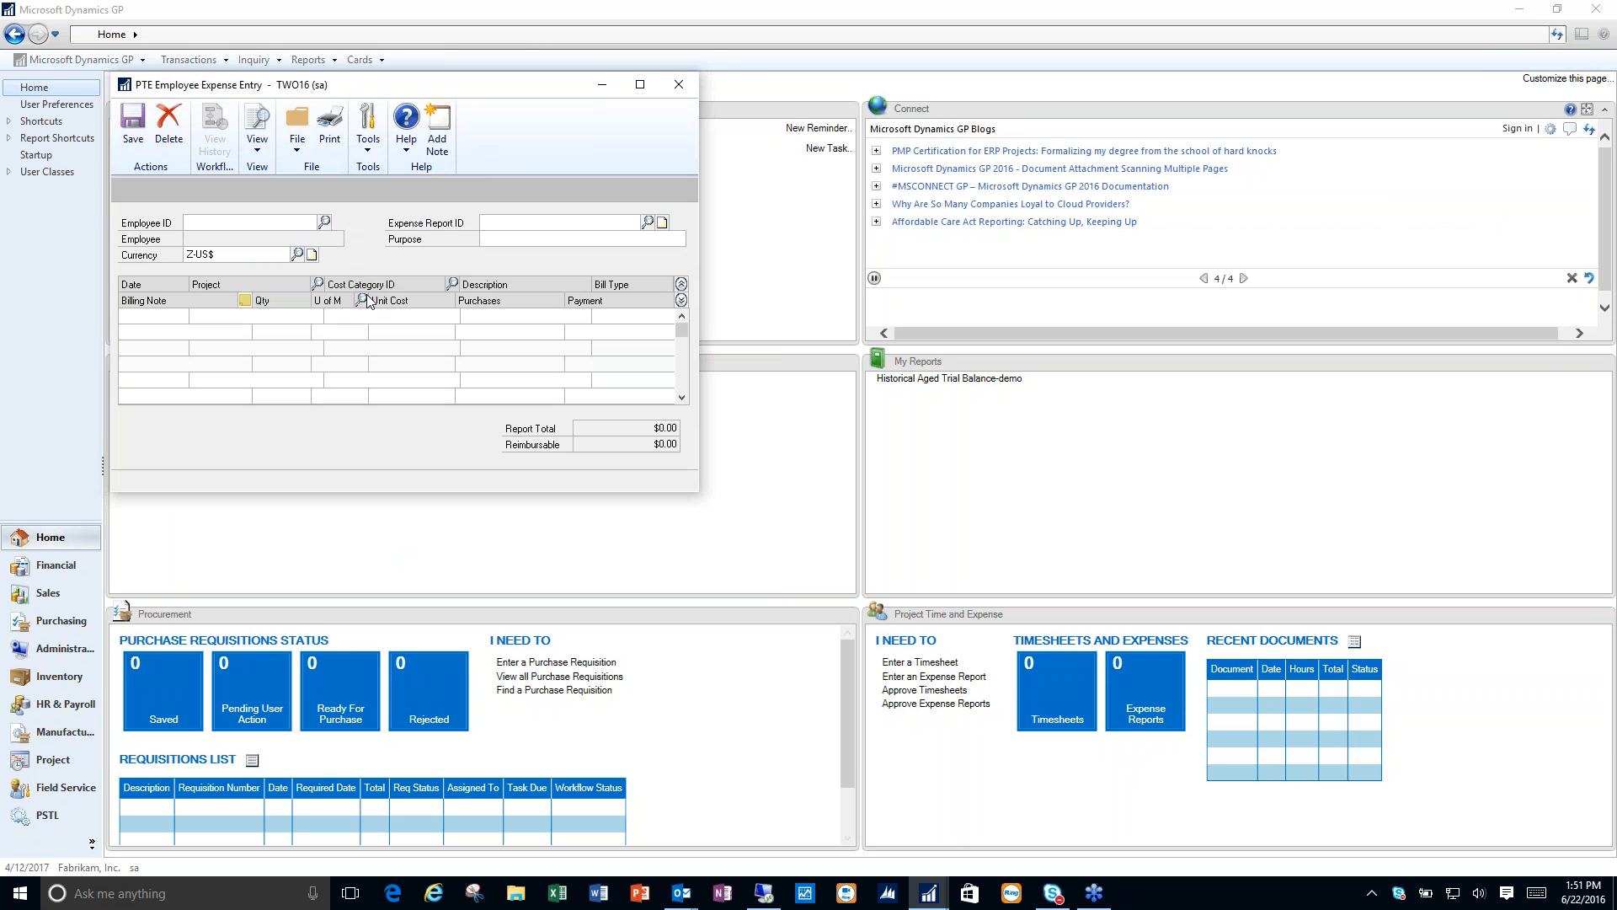
left_click(678, 84)
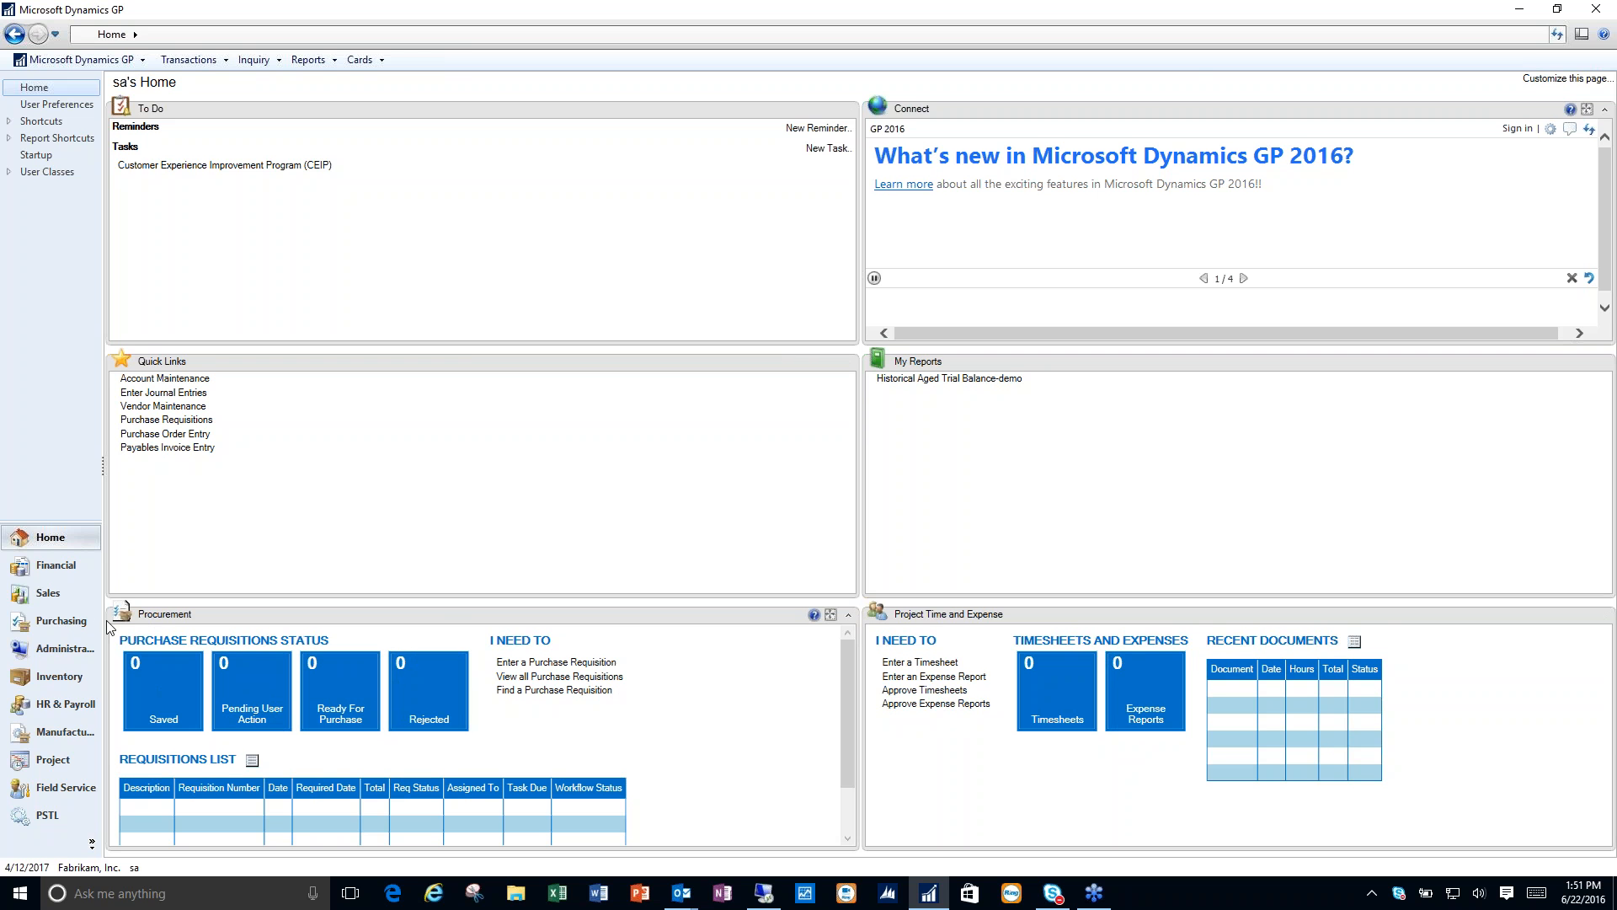
- View Purchase Requisition Entry from the Purchasing transactions and close it
left_click(63, 621)
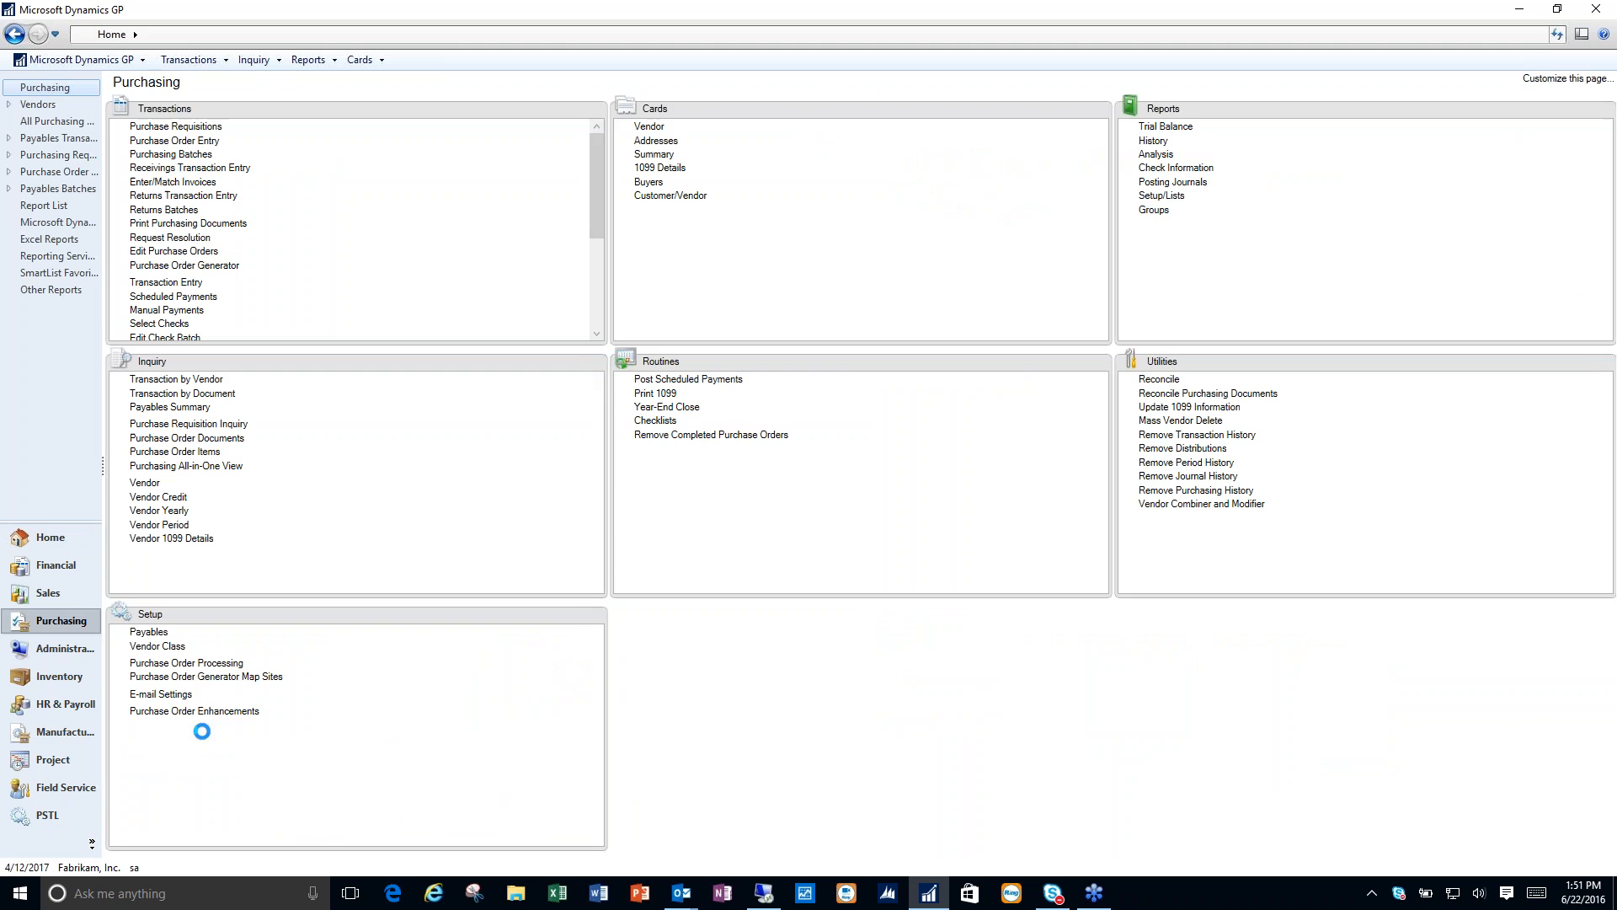
left_click(205, 129)
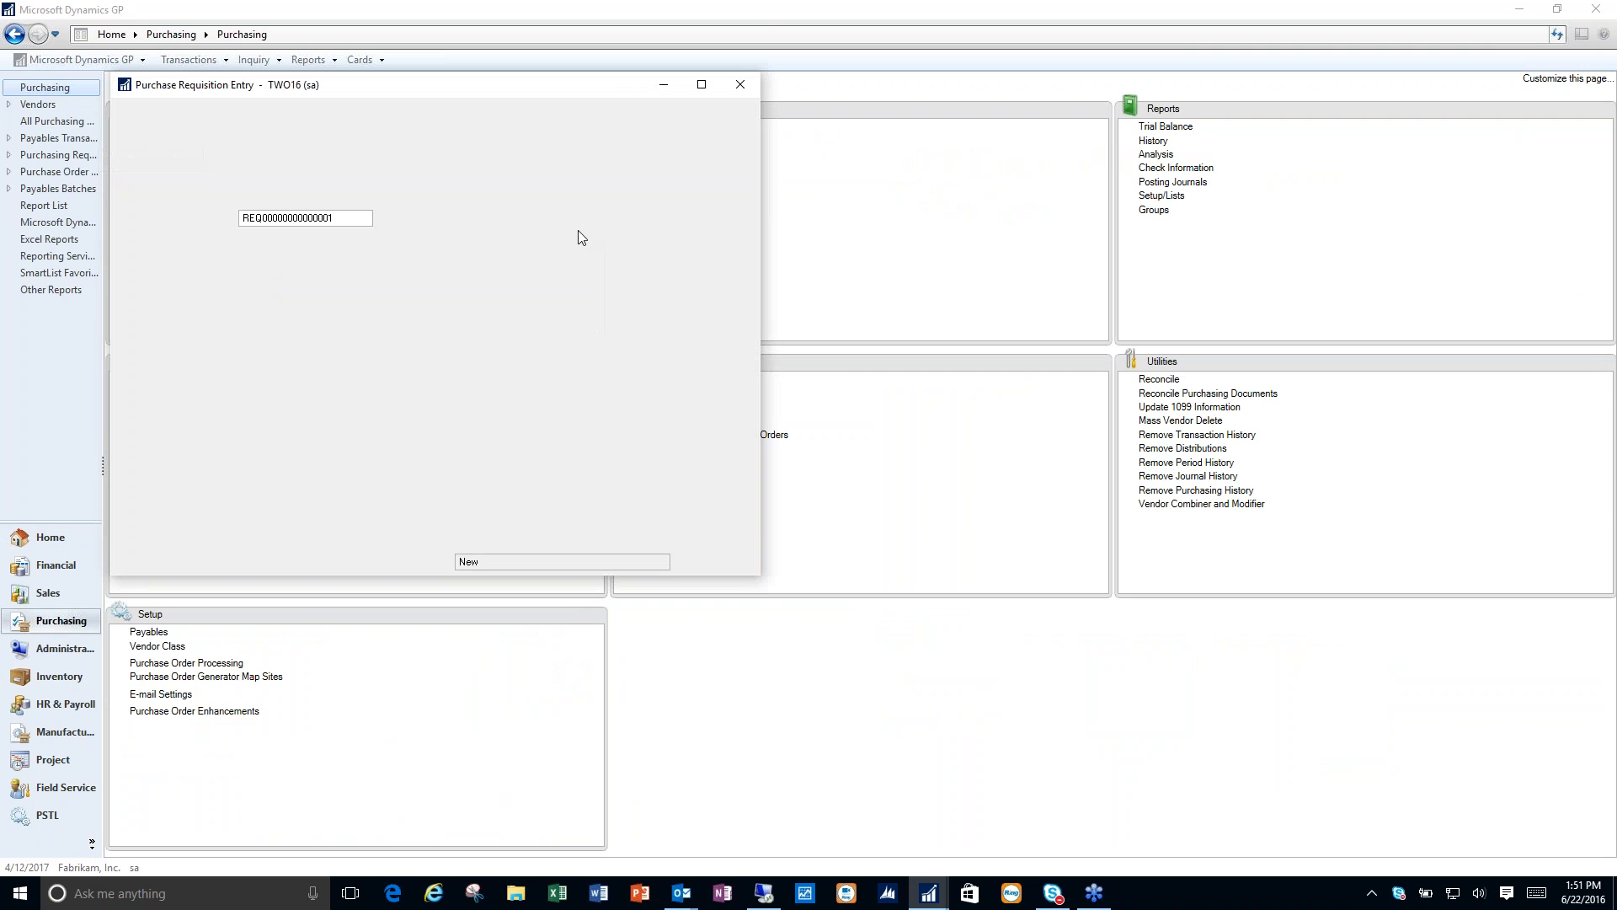
left_click(741, 85)
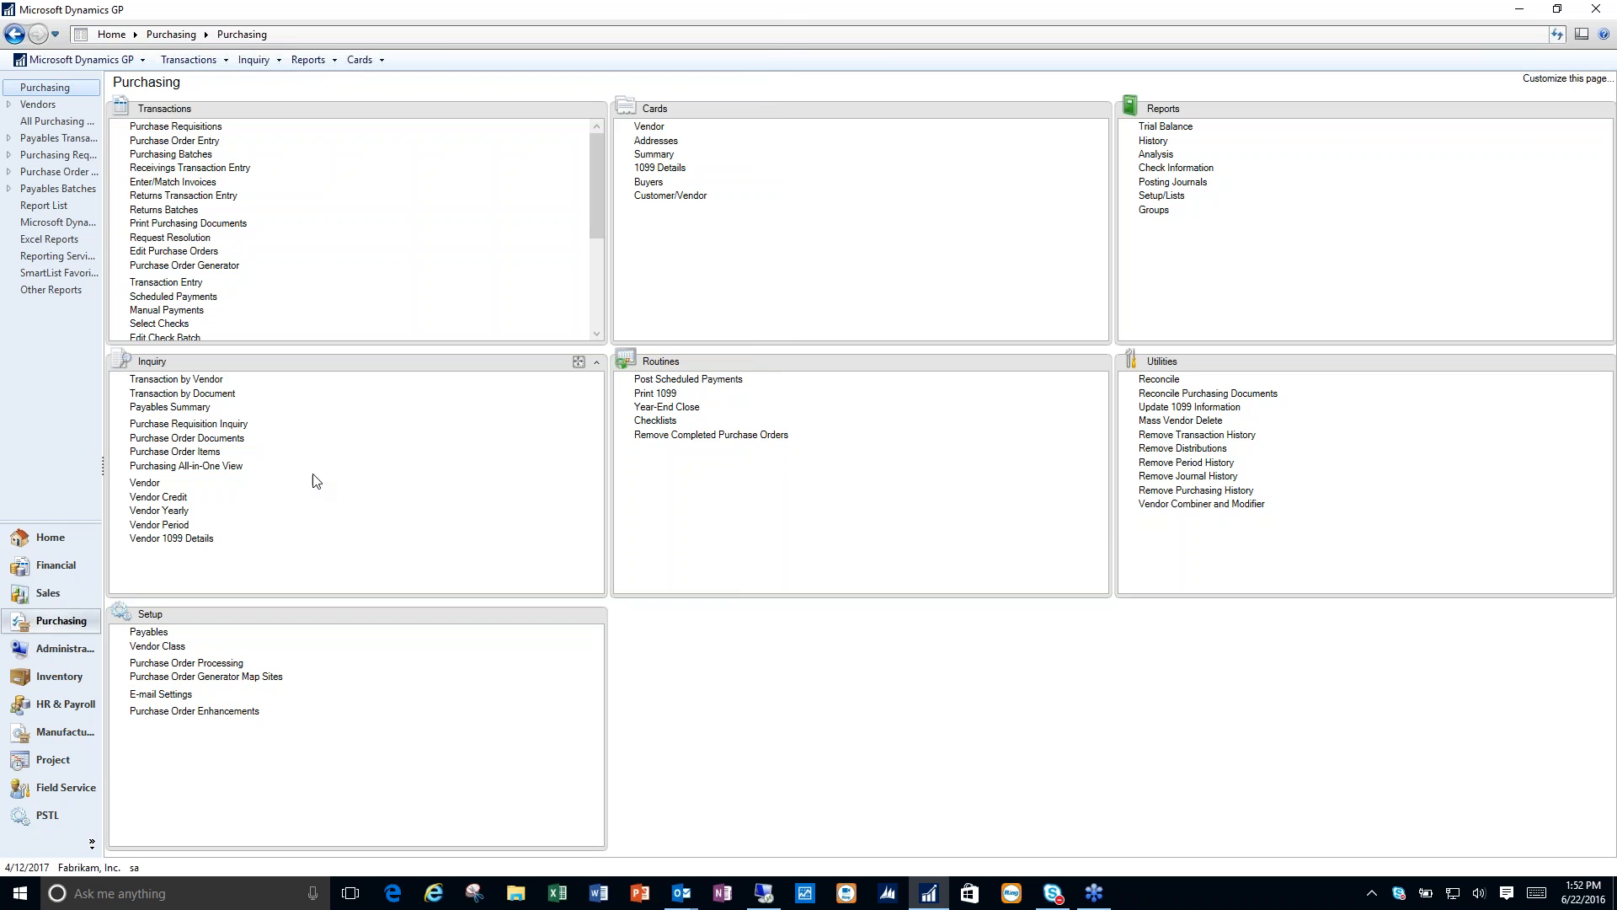
- Return to the home page and switch to the remote desktop presentation at the Business Intelligence slide
left_click(39, 543)
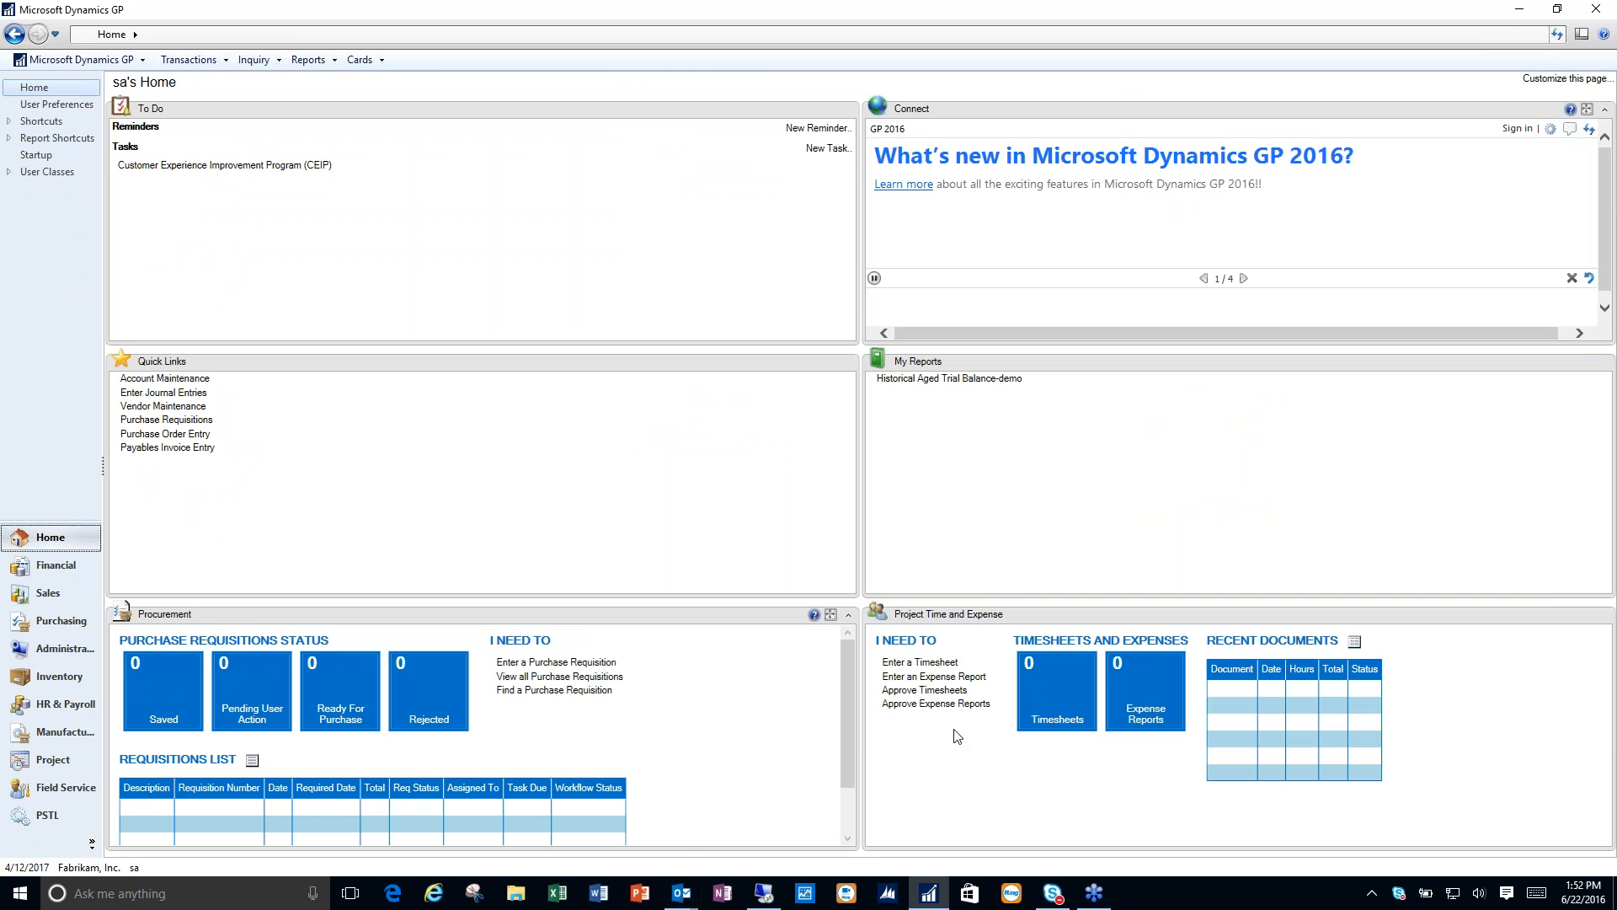
left_click(766, 898)
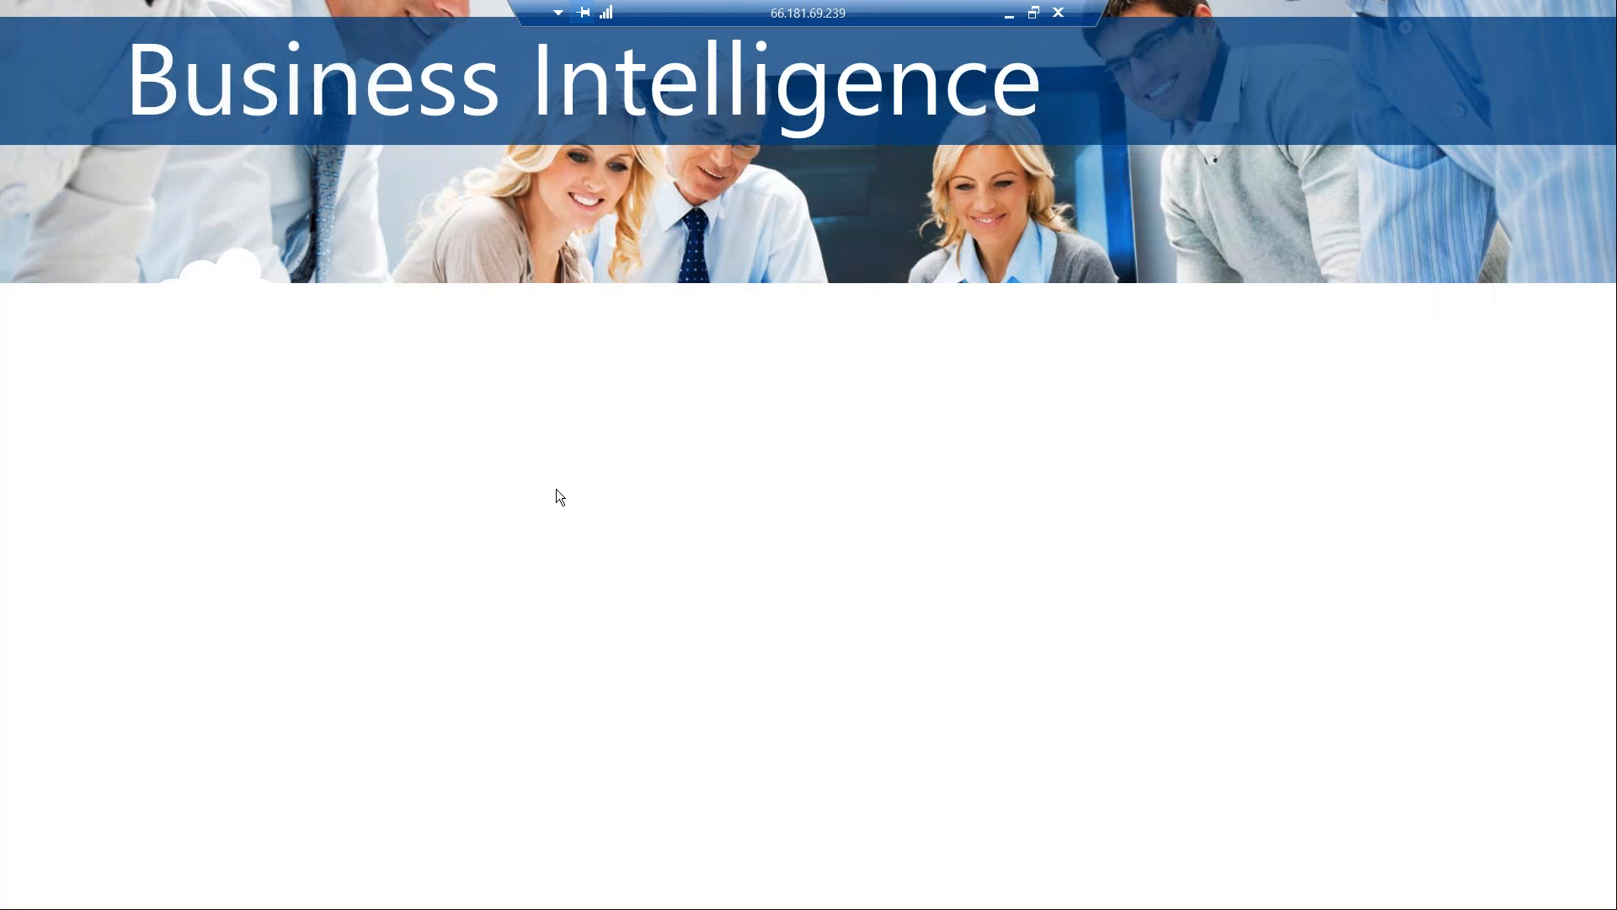